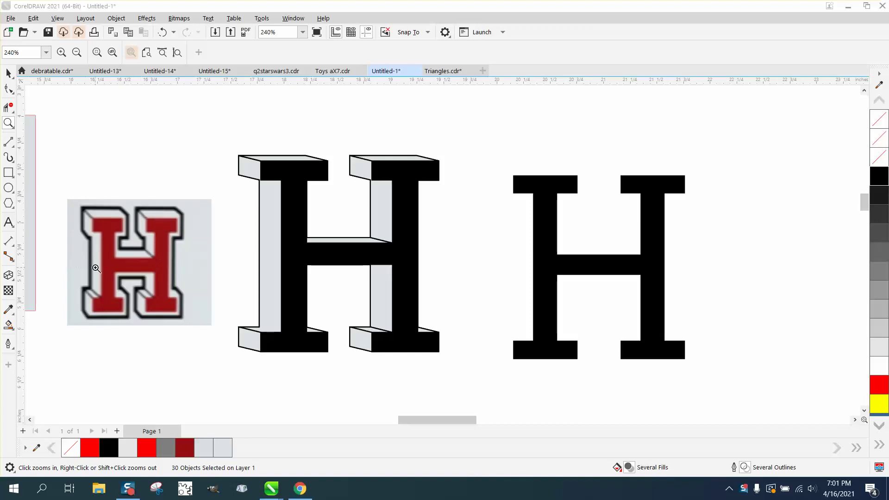
# Select the right H, restore its solid black fill, and convert it to curves.
pyautogui.click(9, 73)
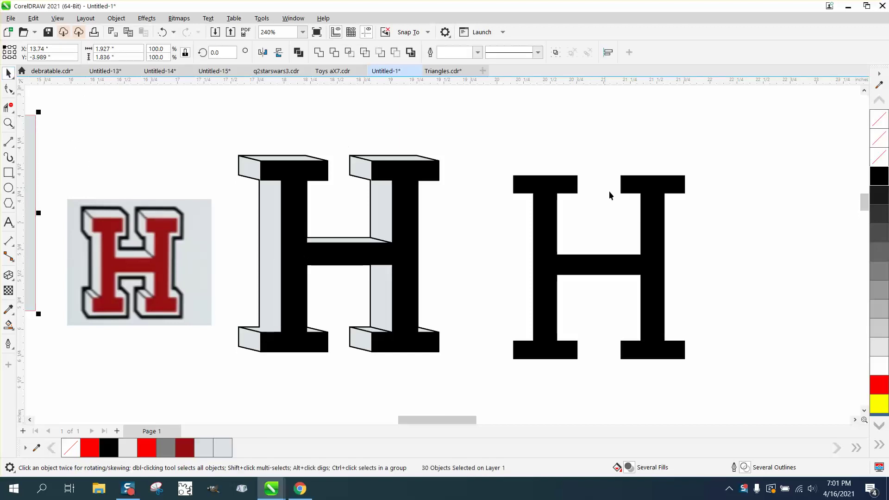
pyautogui.click(565, 186)
pyautogui.click(876, 157)
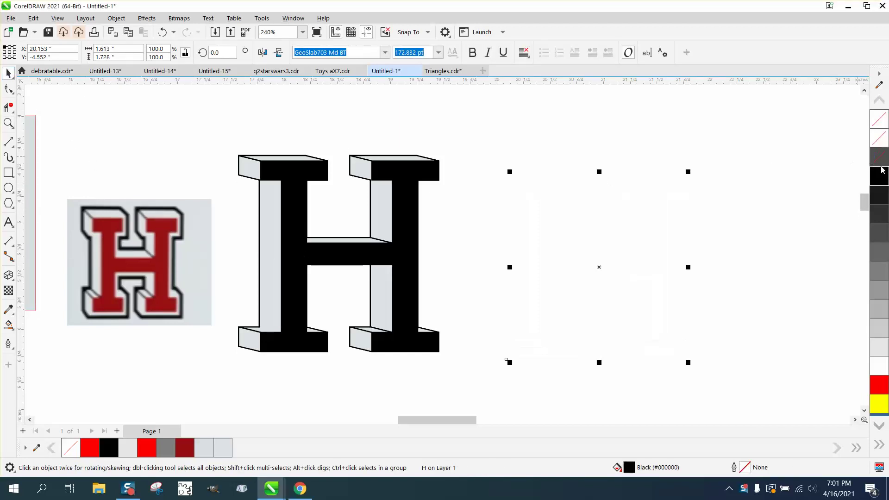
pyautogui.rightClick(881, 179)
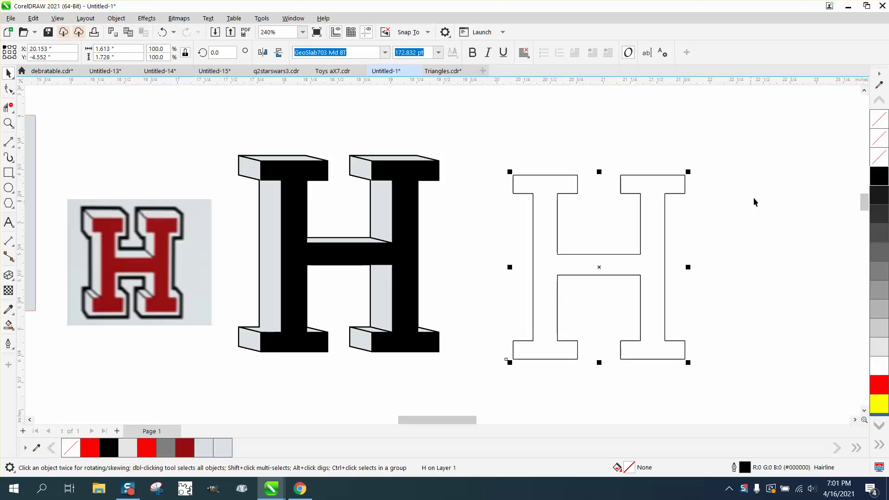
pyautogui.moveTo(602, 267); pyautogui.dragTo(591, 254)
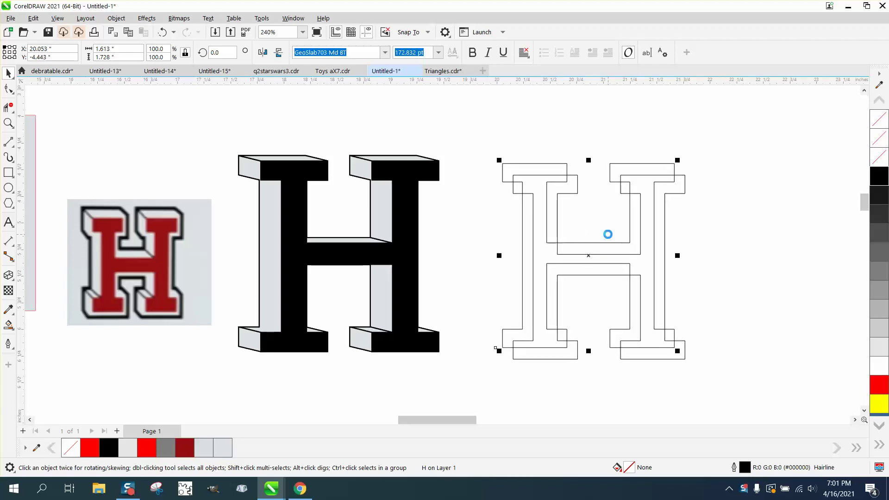
pyautogui.press('Delete')
pyautogui.click(881, 184)
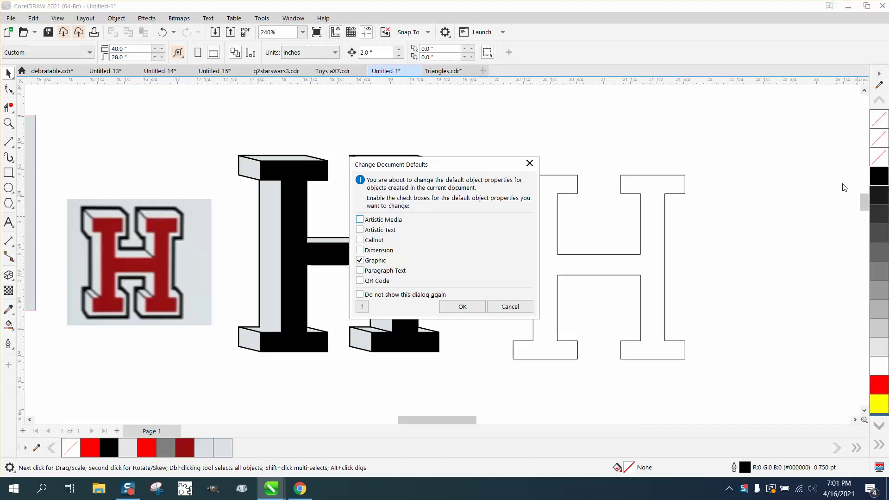
pyautogui.click(510, 306)
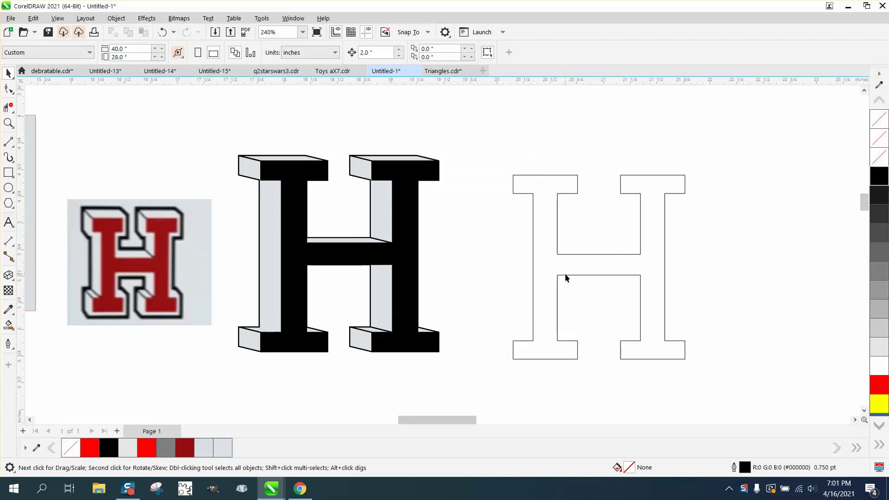
pyautogui.click(638, 273)
pyautogui.click(877, 185)
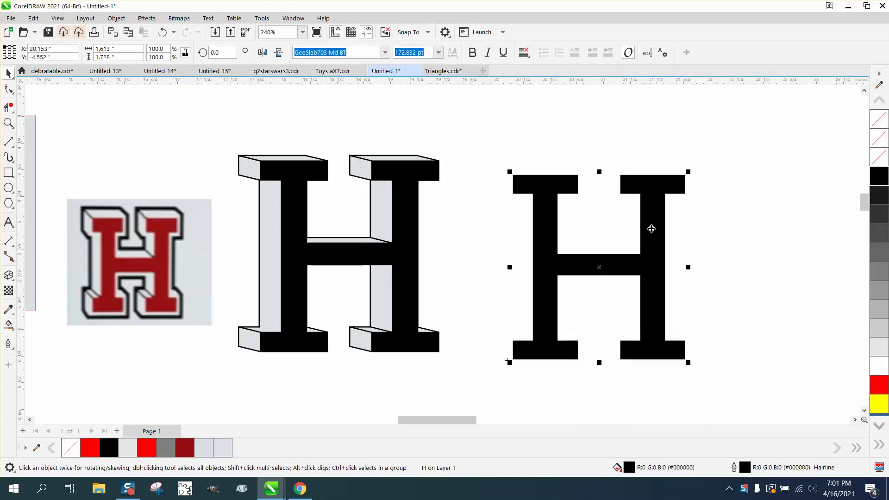
pyautogui.click(116, 18)
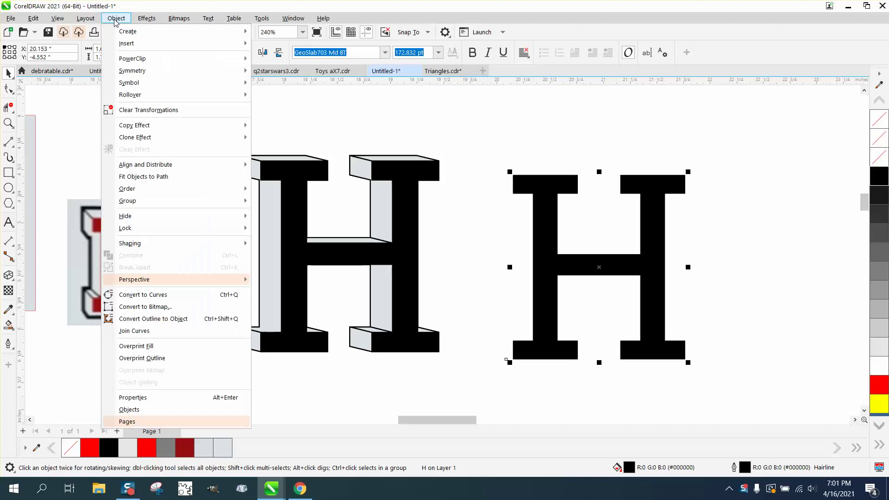
pyautogui.click(158, 294)
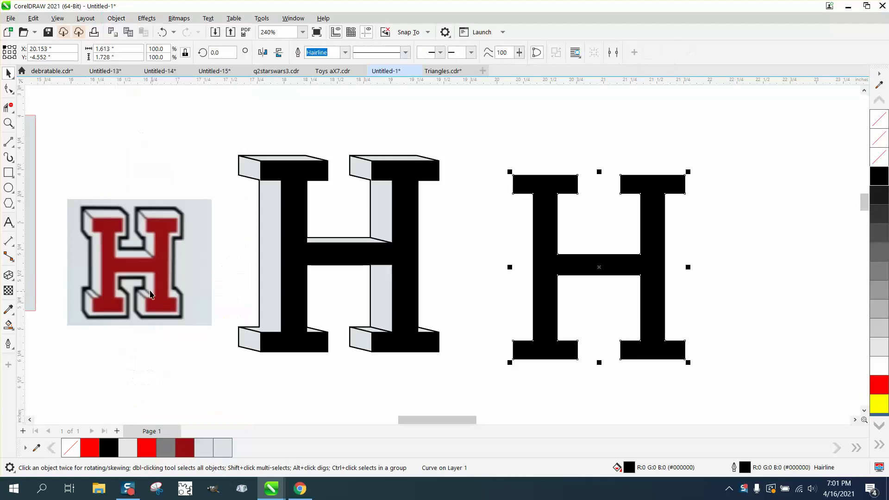
# Pull a black block shadow down-left from the H and select the shadowed H.
pyautogui.click(15, 283)
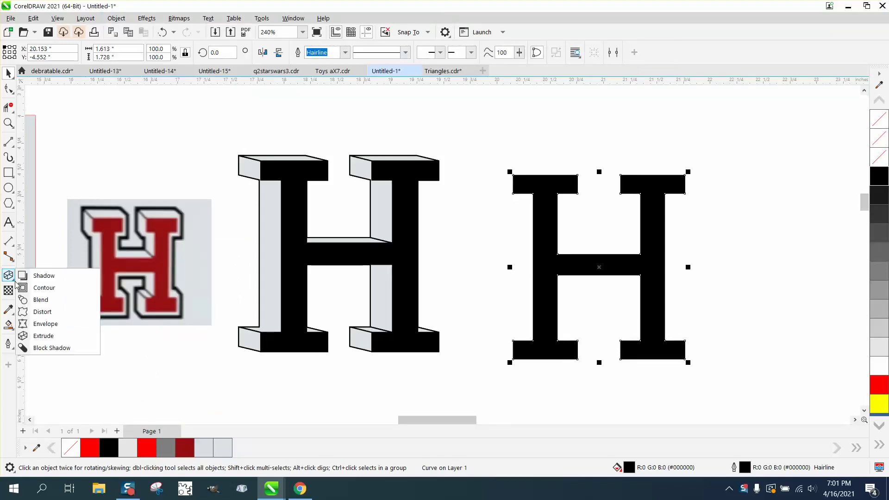
pyautogui.click(32, 334)
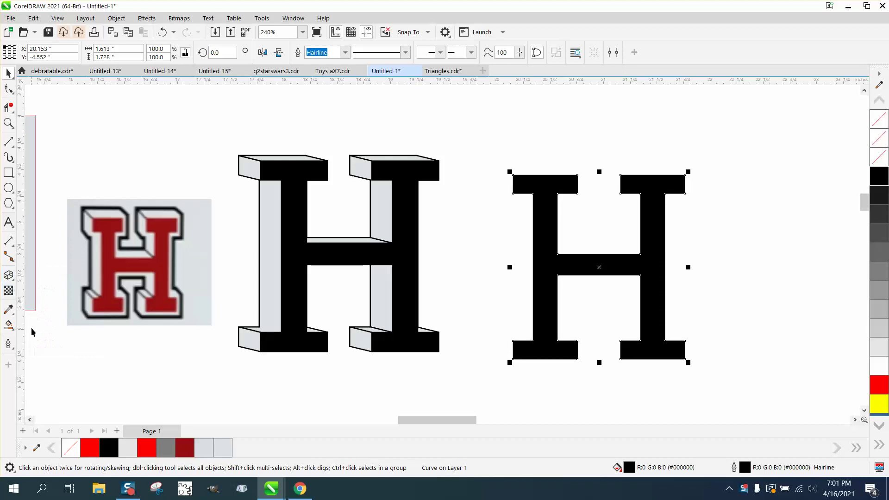
pyautogui.click(15, 278)
pyautogui.moveTo(11, 279)
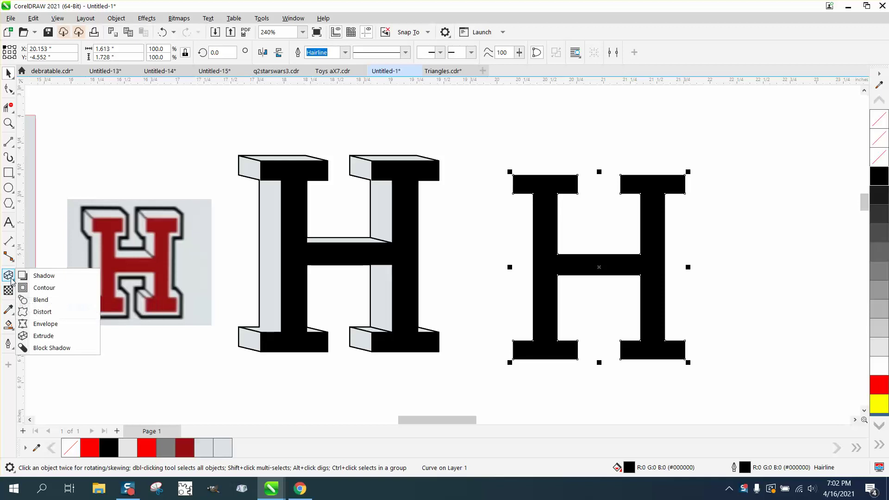
pyautogui.click(47, 349)
pyautogui.moveTo(549, 243); pyautogui.dragTo(571, 260)
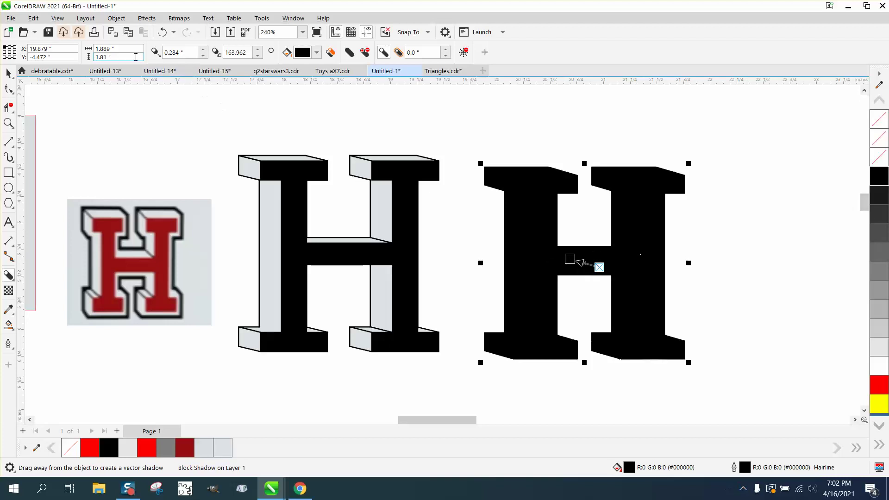
pyautogui.click(9, 78)
pyautogui.moveTo(469, 123); pyautogui.dragTo(749, 408)
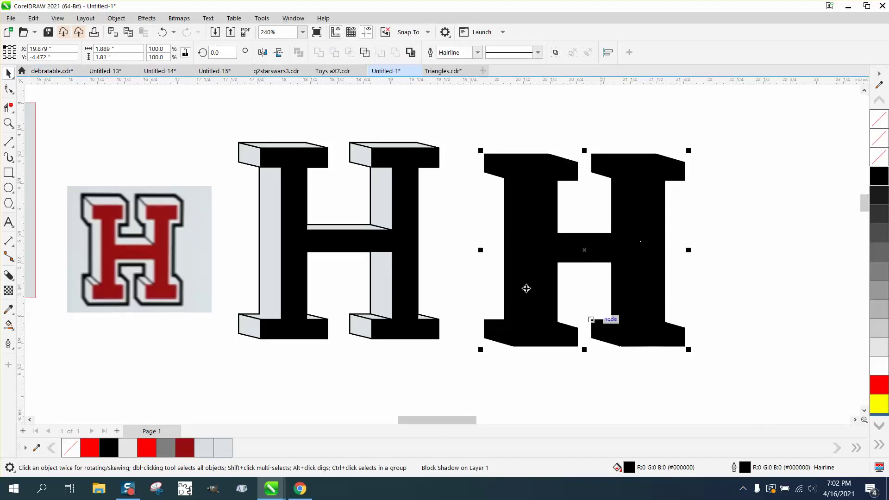
# Break the block shadow off the H, then set both shapes to no fill with black outlines.
pyautogui.click(116, 18)
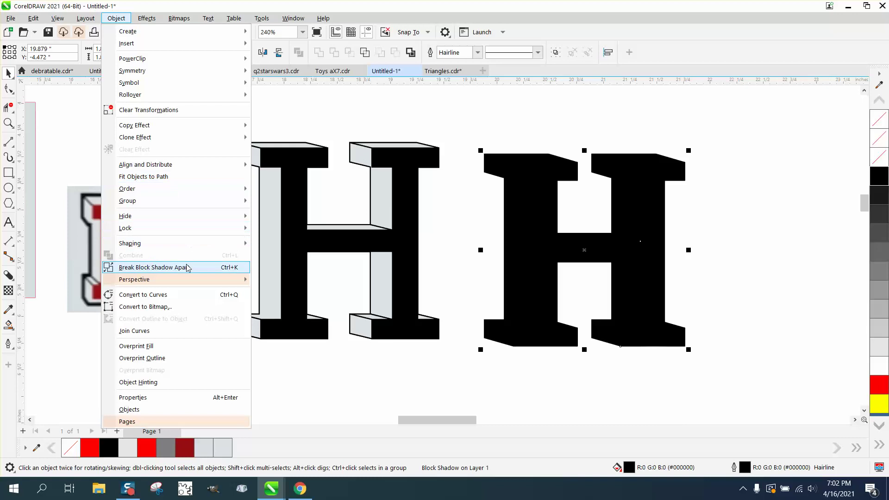
pyautogui.click(155, 266)
pyautogui.click(873, 159)
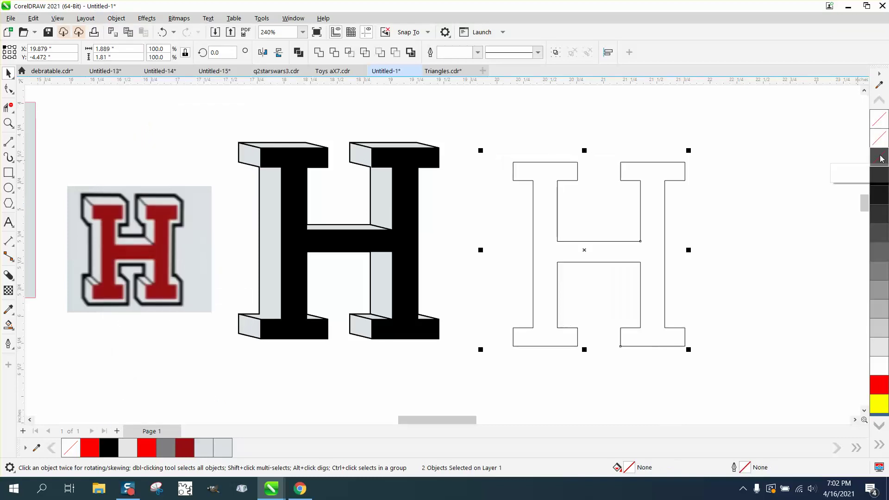
pyautogui.rightClick(873, 181)
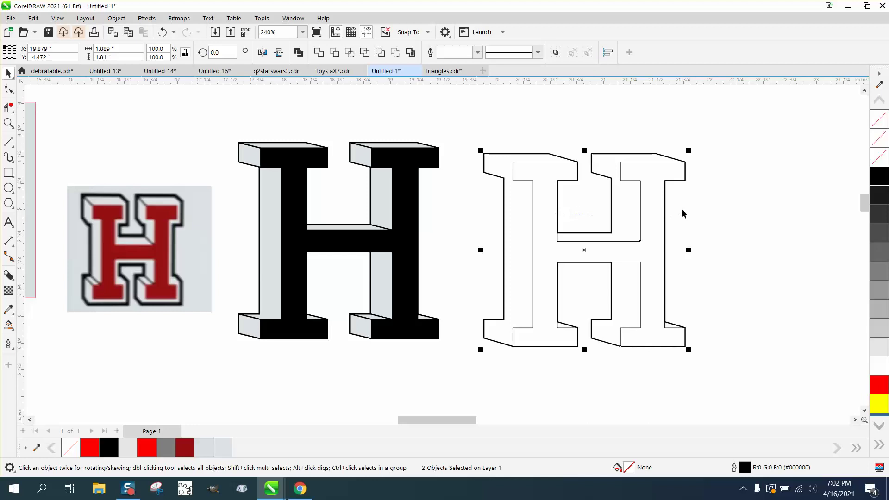
# Smart Fill the outlined H's front face with sampled black and nudge the new H right.
pyautogui.scroll(-1, 468, 211)
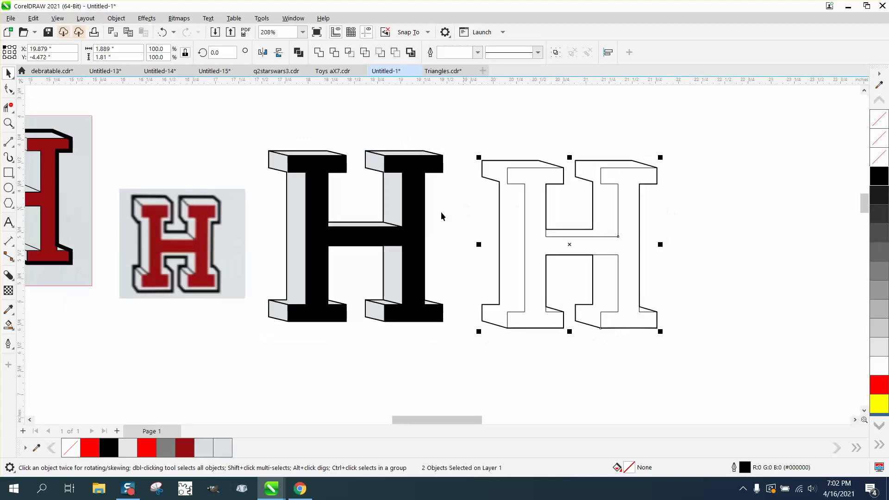
pyautogui.click(8, 325)
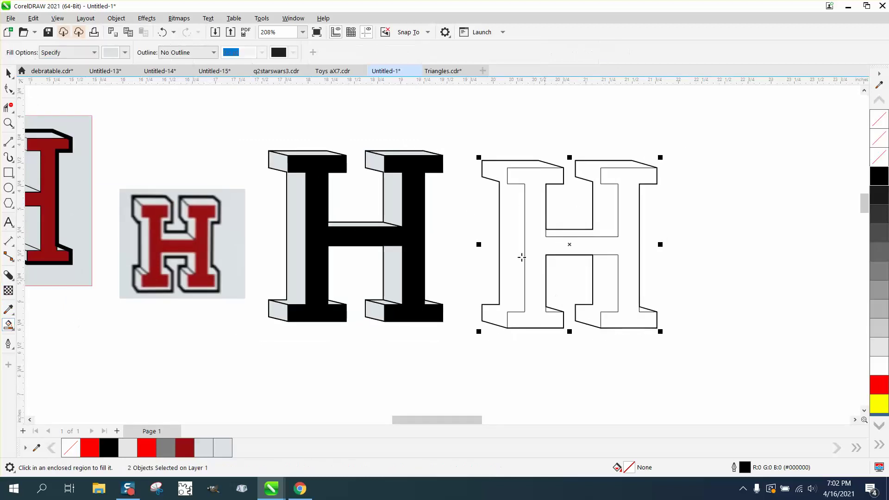
pyautogui.click(125, 53)
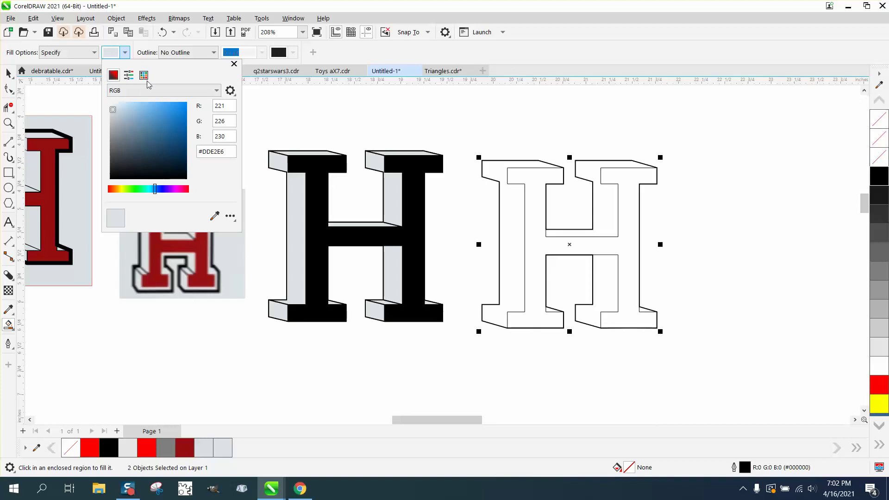
pyautogui.click(215, 215)
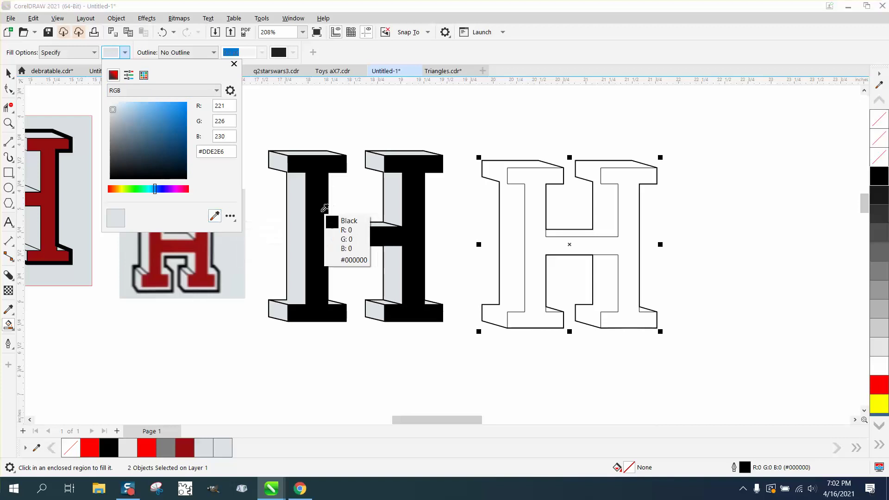
pyautogui.click(325, 210)
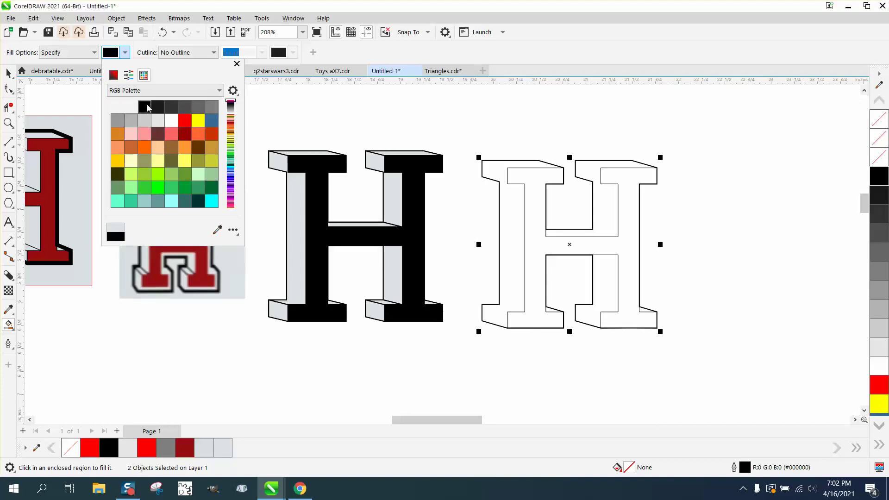
pyautogui.click(530, 213)
pyautogui.click(534, 211)
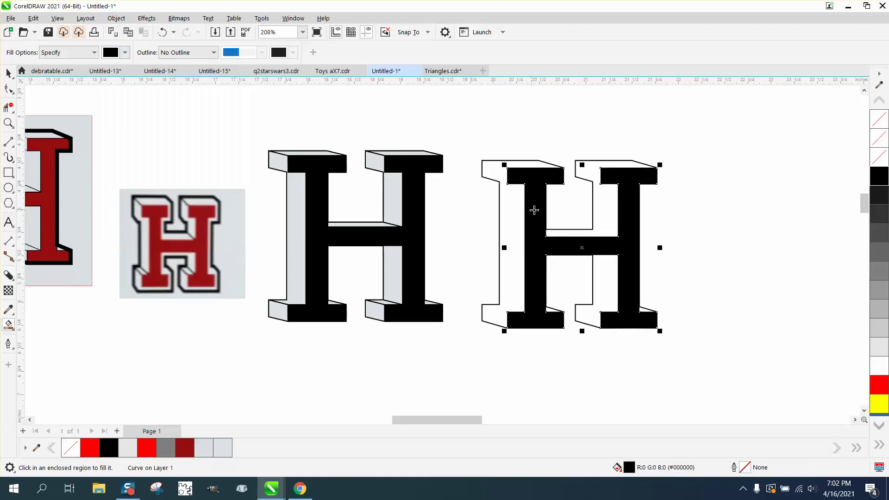
pyautogui.press('Right')
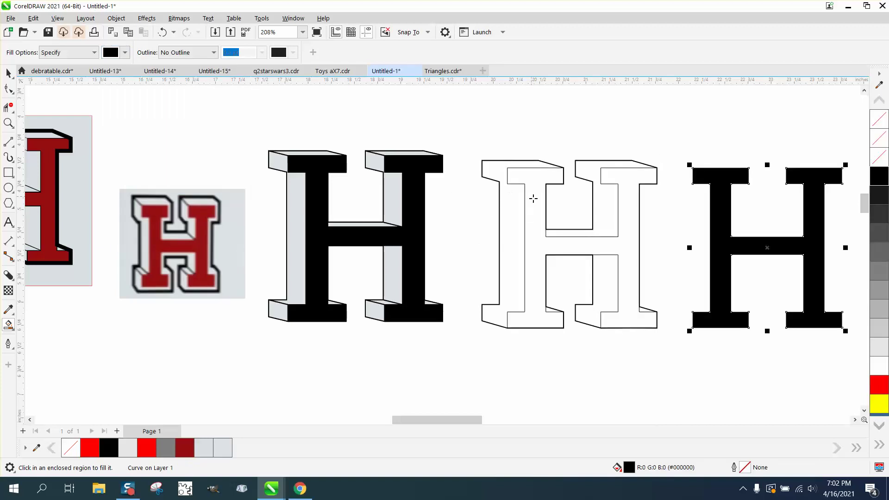
# Marquee-select both parts of the outlined 3D H.
pyautogui.click(8, 74)
pyautogui.moveTo(472, 120); pyautogui.dragTo(503, 222)
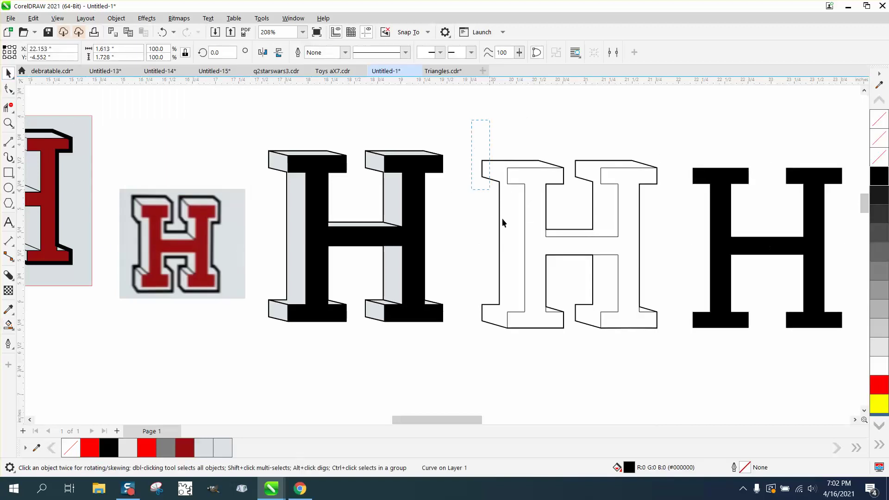
pyautogui.moveTo(679, 349); pyautogui.dragTo(679, 350)
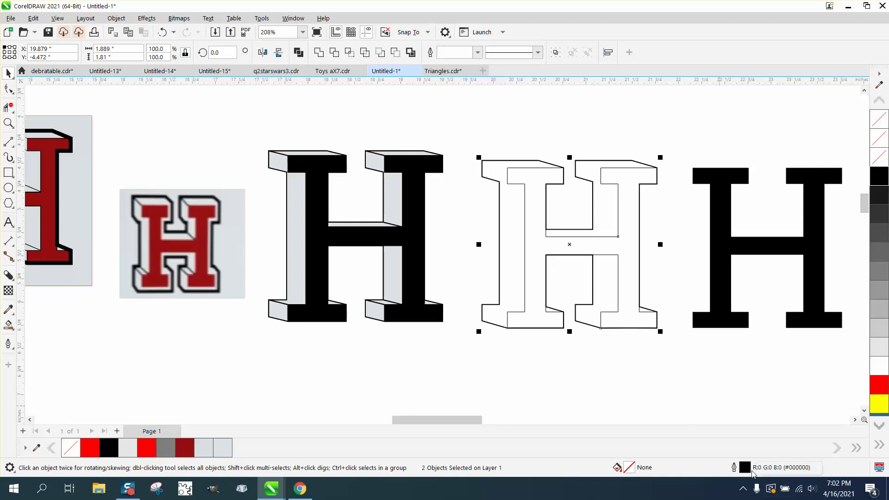
# Select the middle H's outline shapes and set their Outline Pen width to 0.75 pt.
pyautogui.click(116, 18)
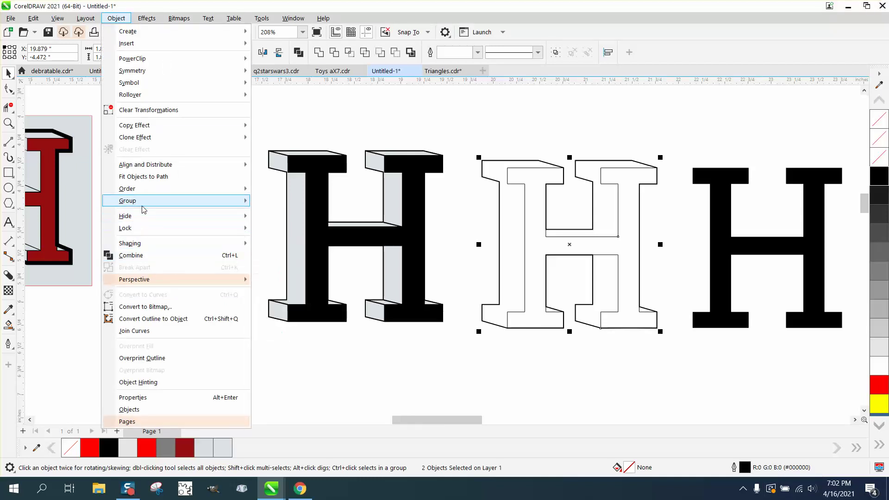
pyautogui.moveTo(144, 205)
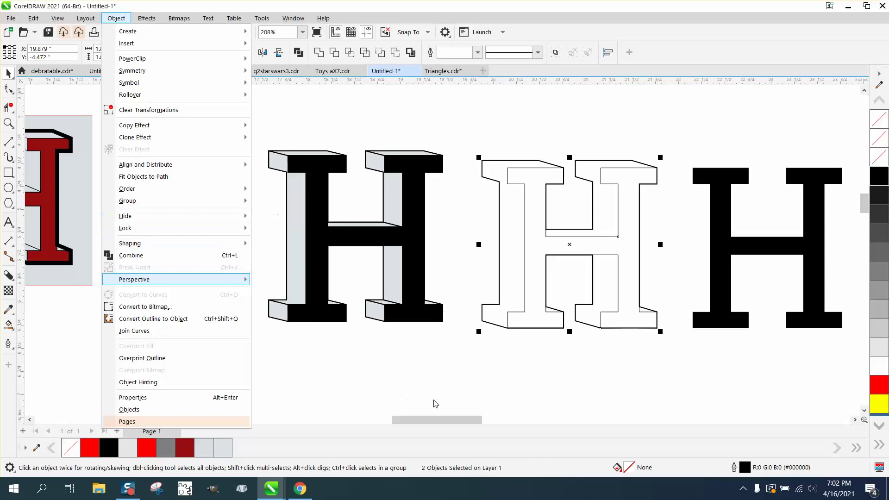
pyautogui.click(513, 288)
pyautogui.click(526, 261)
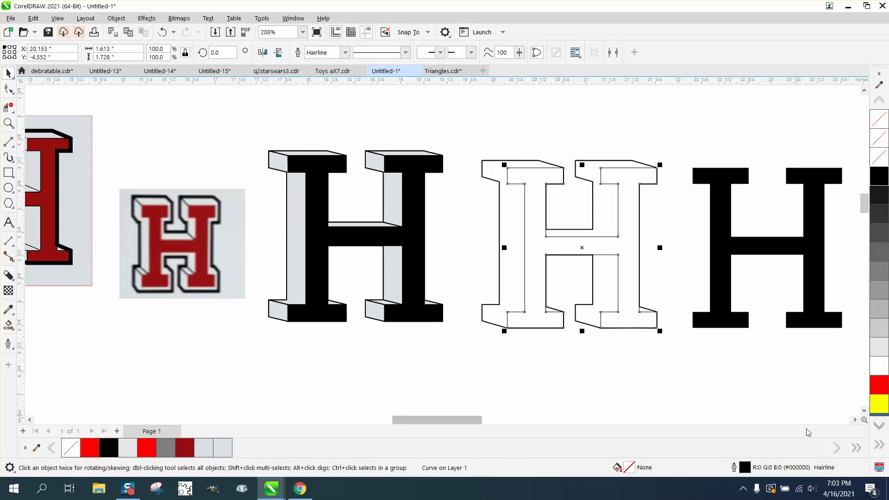
pyautogui.click(499, 273)
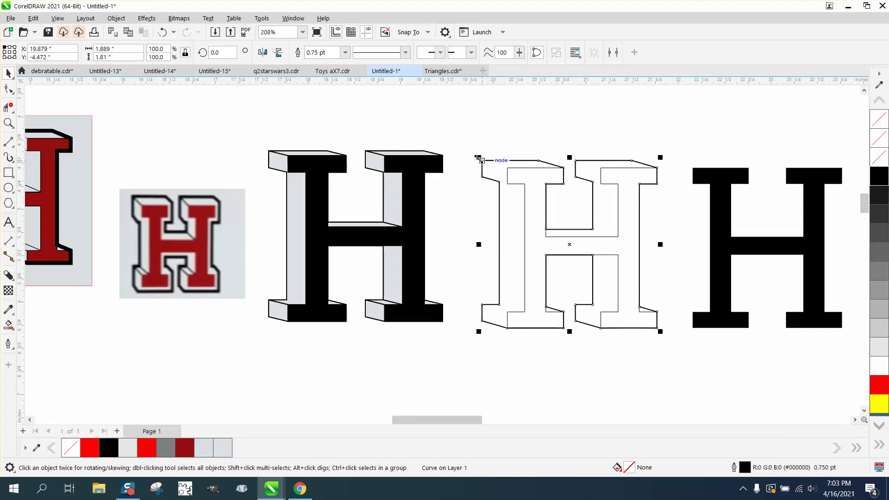
pyautogui.click(515, 168)
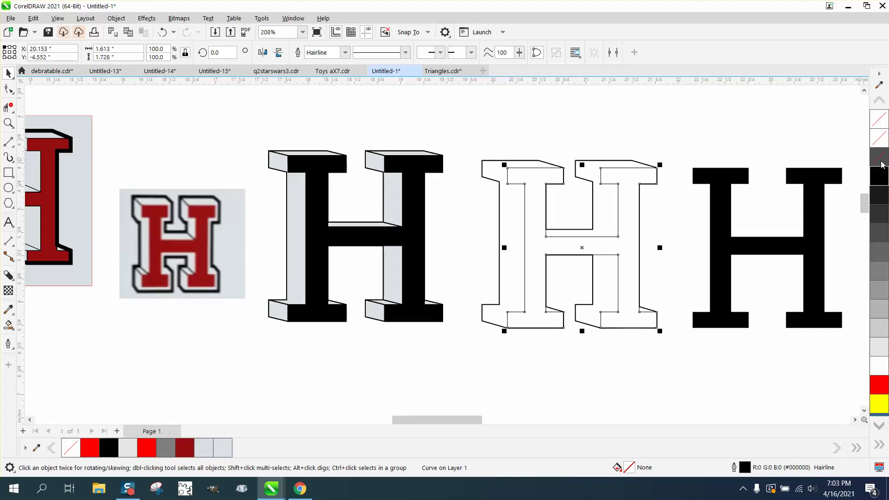
pyautogui.doubleClick(745, 469)
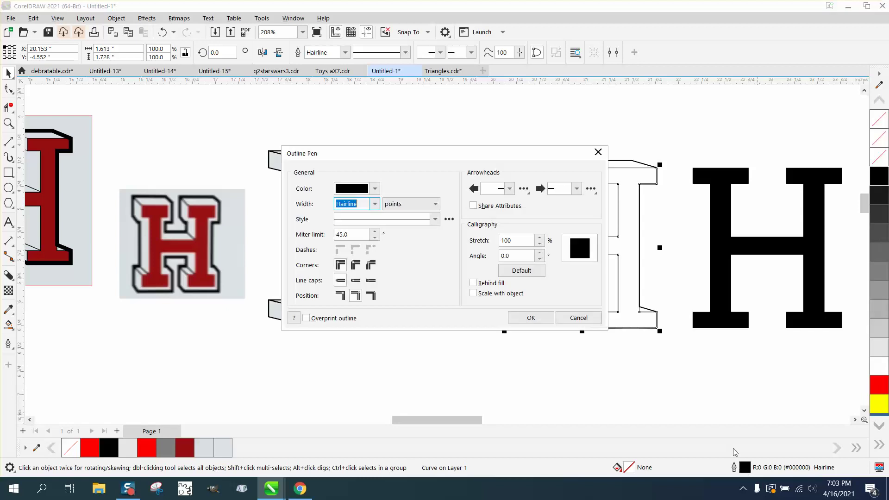
pyautogui.click(375, 204)
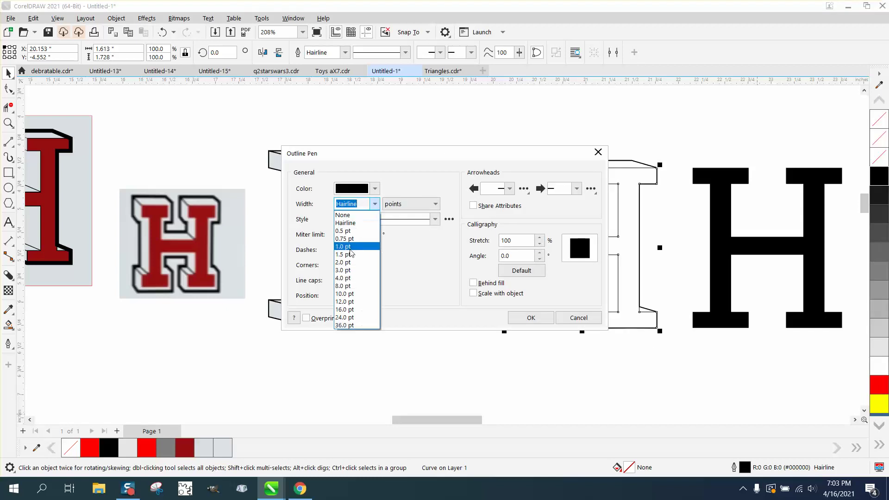
pyautogui.click(357, 239)
pyautogui.click(530, 318)
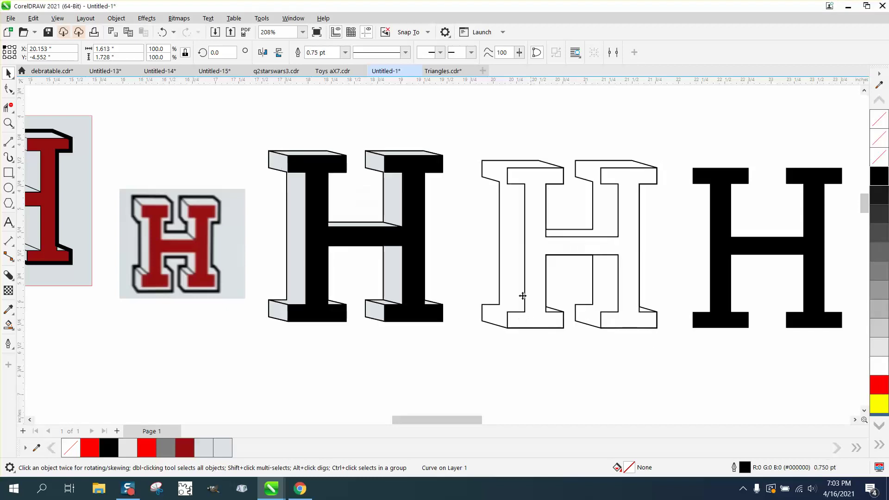
# Zoom into the H's top and draw 2-point depth edges at the left and right serifs.
pyautogui.click(8, 122)
pyautogui.moveTo(462, 149); pyautogui.dragTo(721, 244)
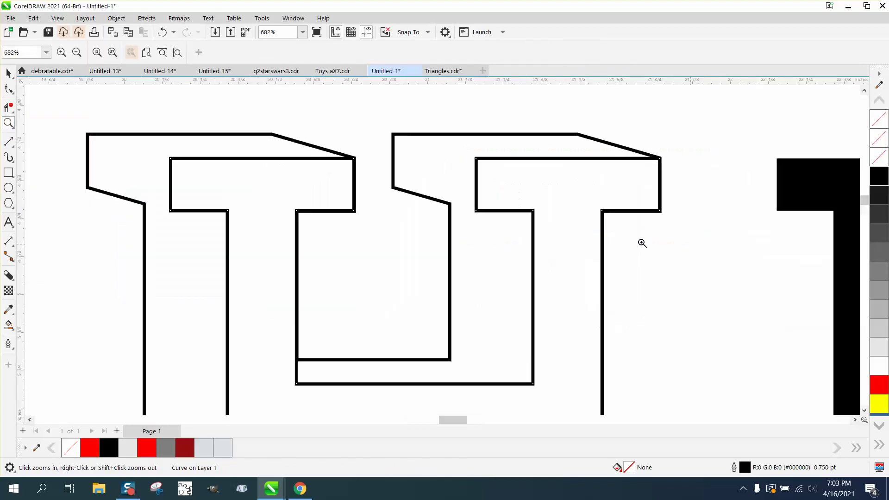
pyautogui.click(14, 147)
pyautogui.click(61, 153)
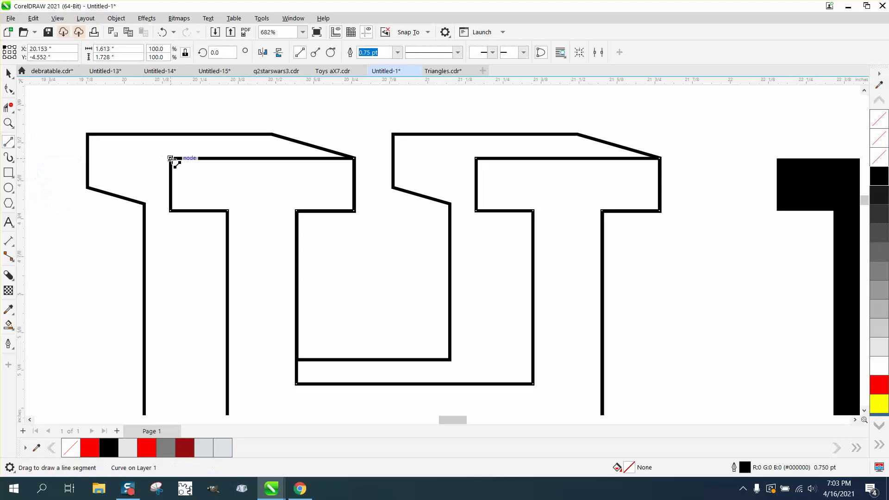
pyautogui.moveTo(170, 158); pyautogui.dragTo(111, 143)
pyautogui.moveTo(477, 158); pyautogui.dragTo(394, 135)
# Draw the diagonal depth edges under the crossbar and at the lower corners and feet.
pyautogui.scroll(-1, 467, 189)
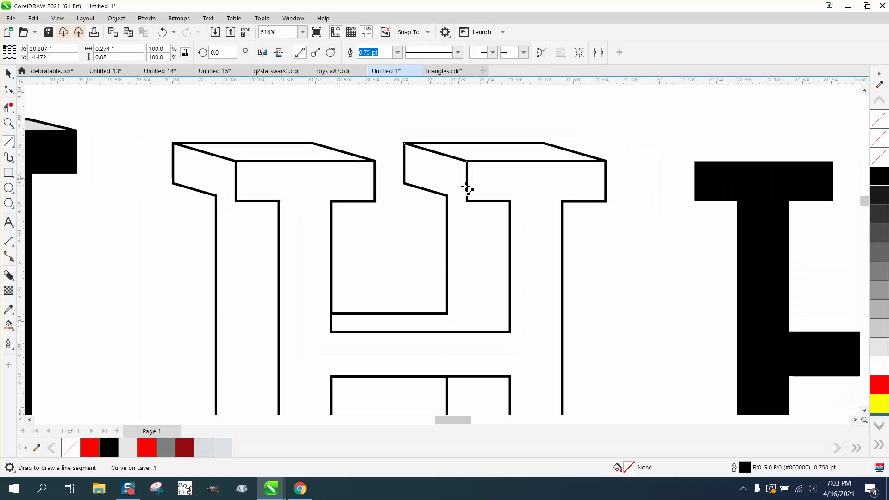
pyautogui.scroll(-1, 467, 189)
pyautogui.scroll(-1, 462, 200)
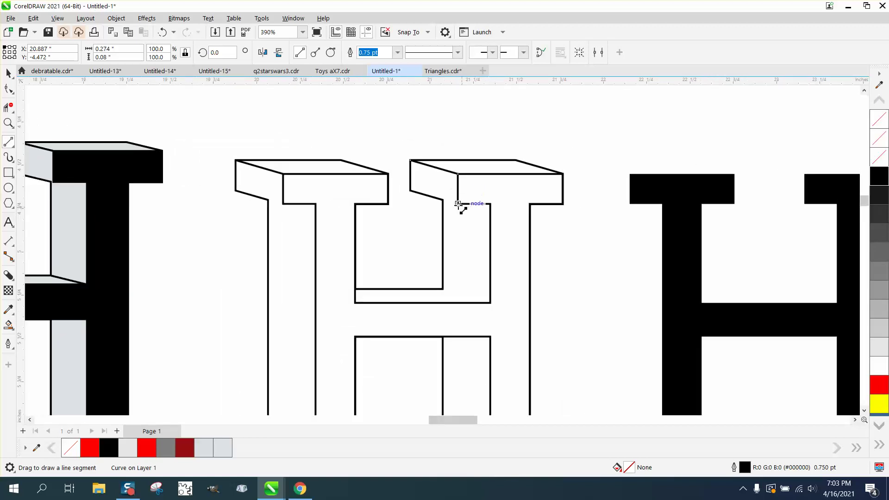
pyautogui.scroll(-1, 460, 207)
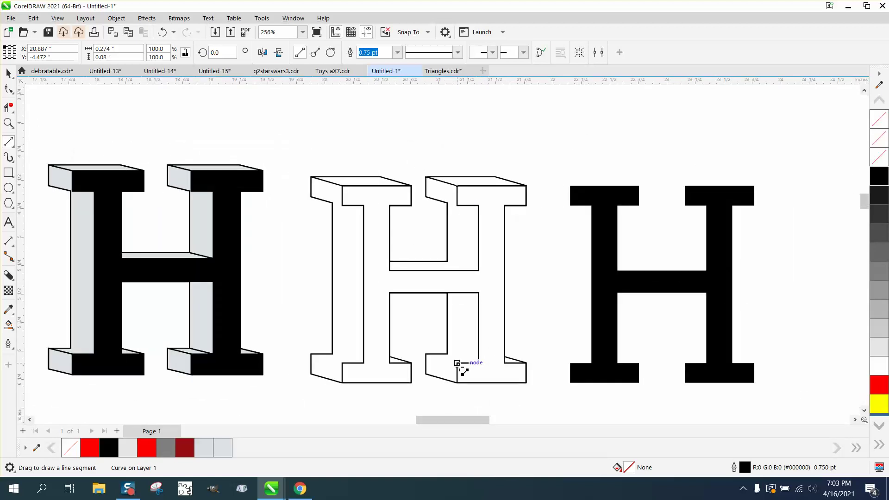
pyautogui.moveTo(461, 368); pyautogui.dragTo(427, 355)
pyautogui.moveTo(479, 270); pyautogui.dragTo(447, 262)
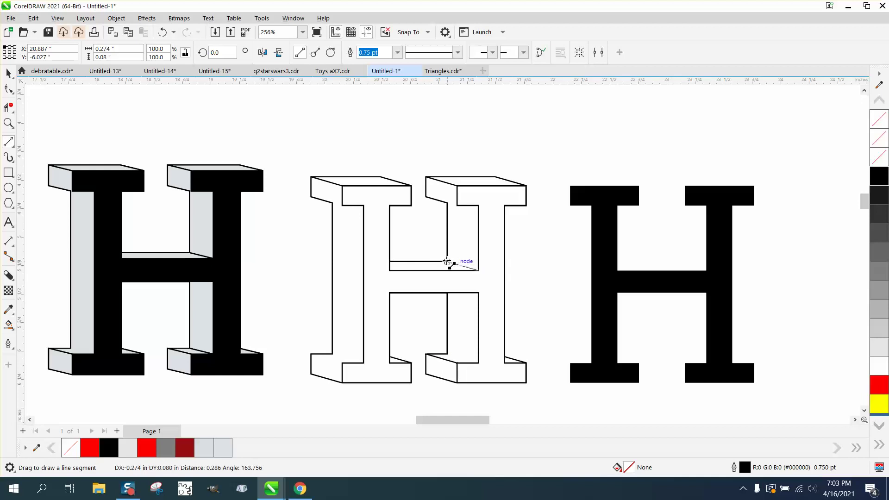
pyautogui.moveTo(479, 363); pyautogui.dragTo(448, 354)
pyautogui.moveTo(363, 363); pyautogui.dragTo(311, 354)
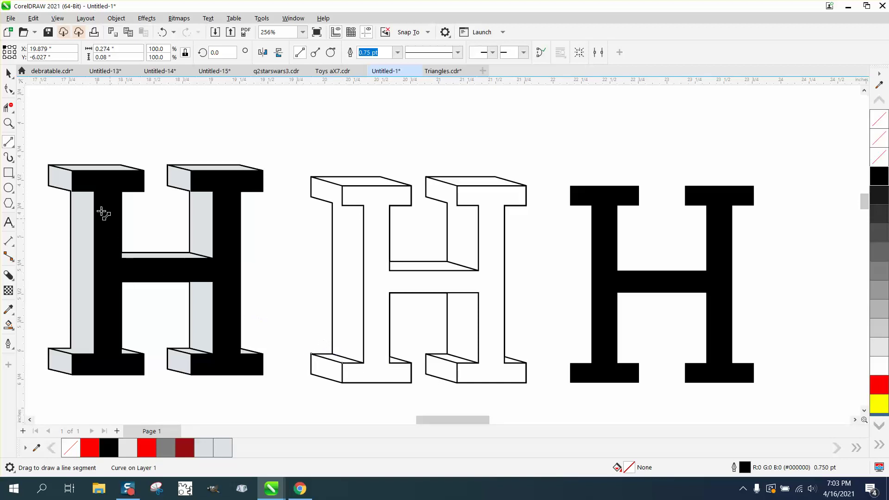
# Fill the middle H's pieces light grey and nudge the flat black H 2 inches left onto it.
pyautogui.click(9, 73)
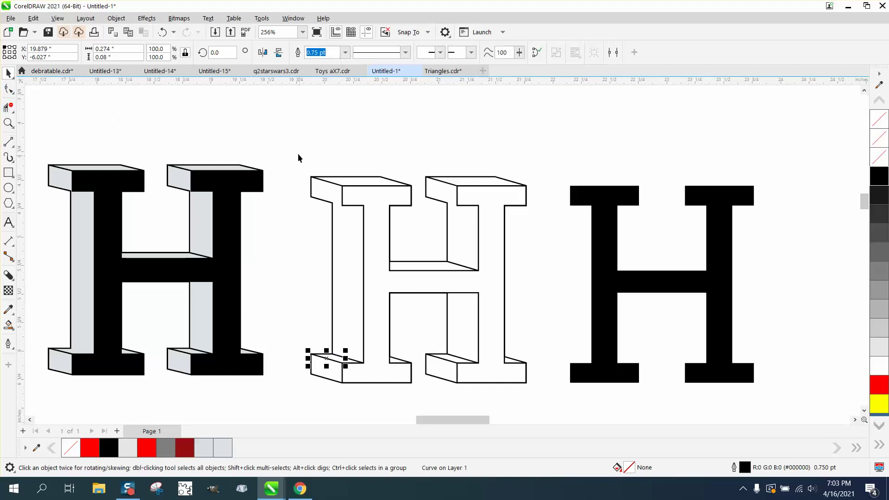
pyautogui.moveTo(293, 150); pyautogui.dragTo(365, 313)
pyautogui.moveTo(528, 410); pyautogui.dragTo(538, 415)
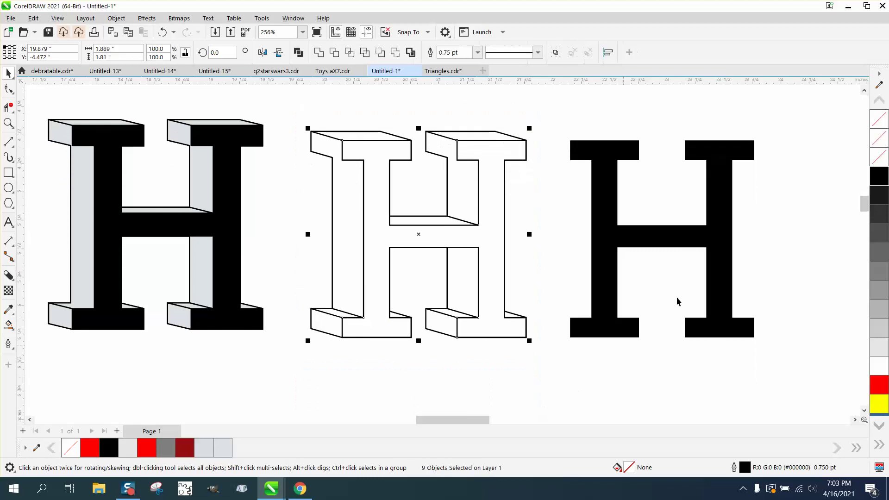
pyautogui.click(878, 350)
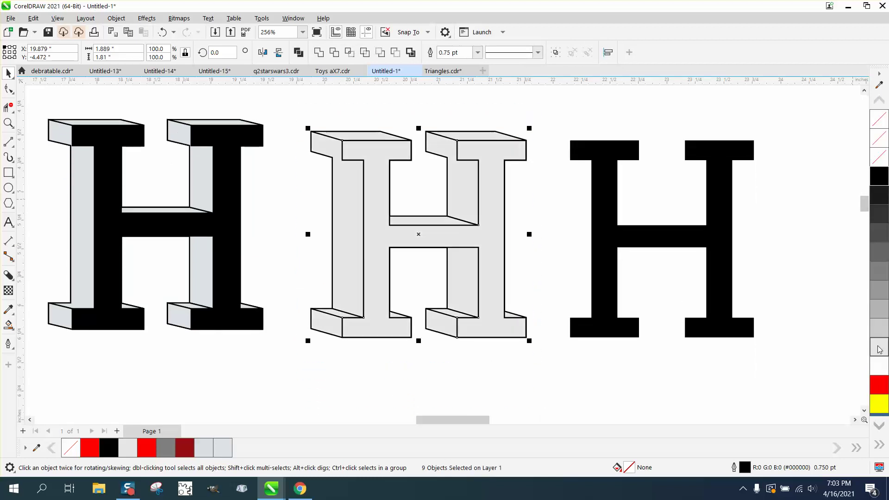
pyautogui.click(694, 246)
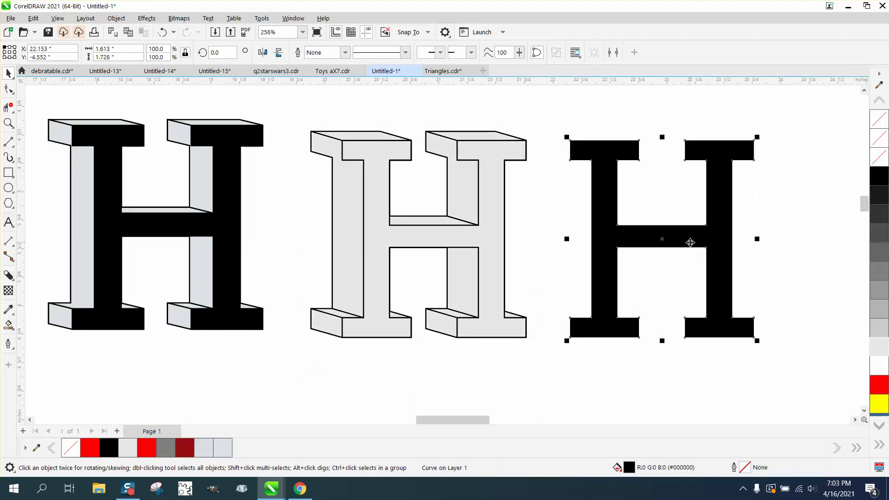
pyautogui.press('Left')
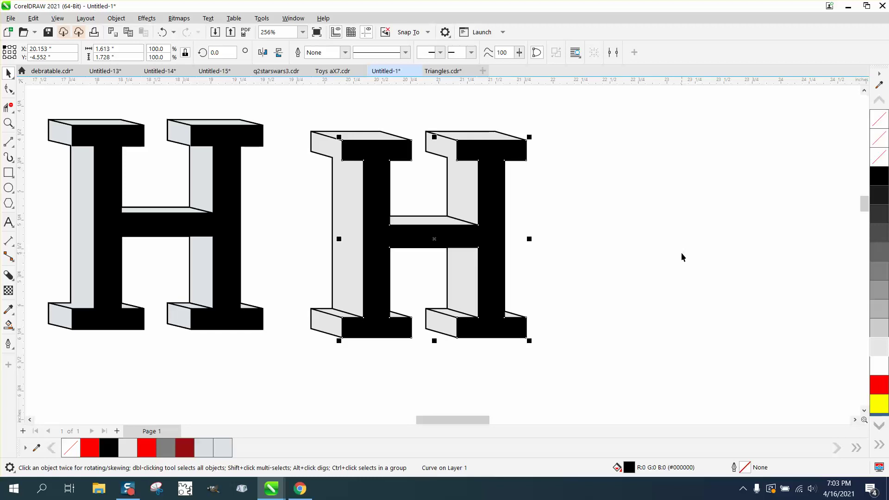
# Move the red reference H beside the 3D H, zoom in to inspect it, then shift it further right.
pyautogui.scroll(-2, 430, 244)
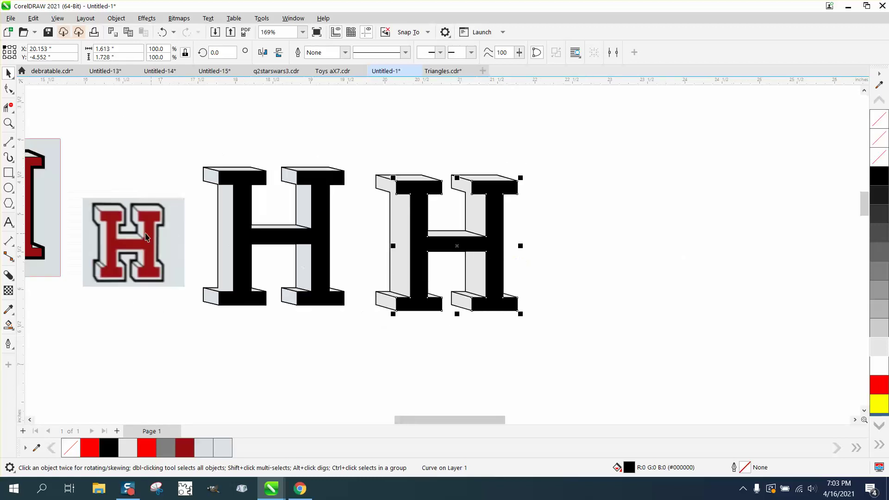
pyautogui.moveTo(145, 237); pyautogui.dragTo(603, 221)
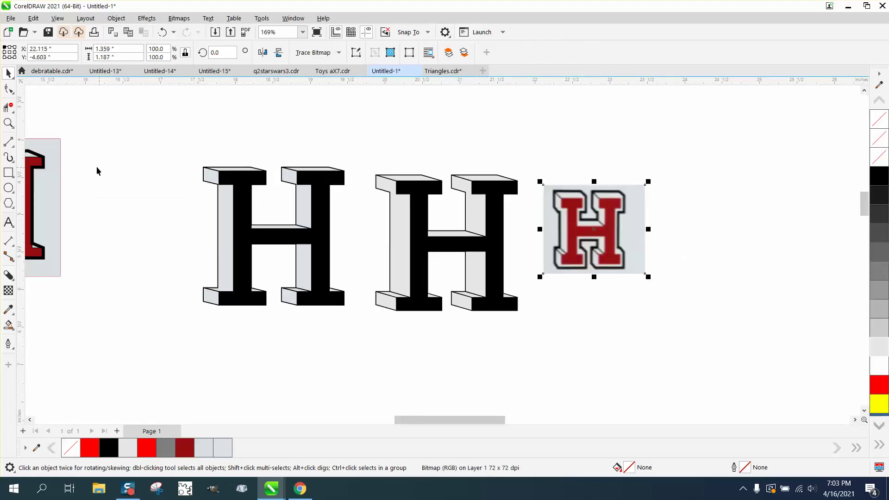
pyautogui.click(11, 128)
pyautogui.click(42, 123)
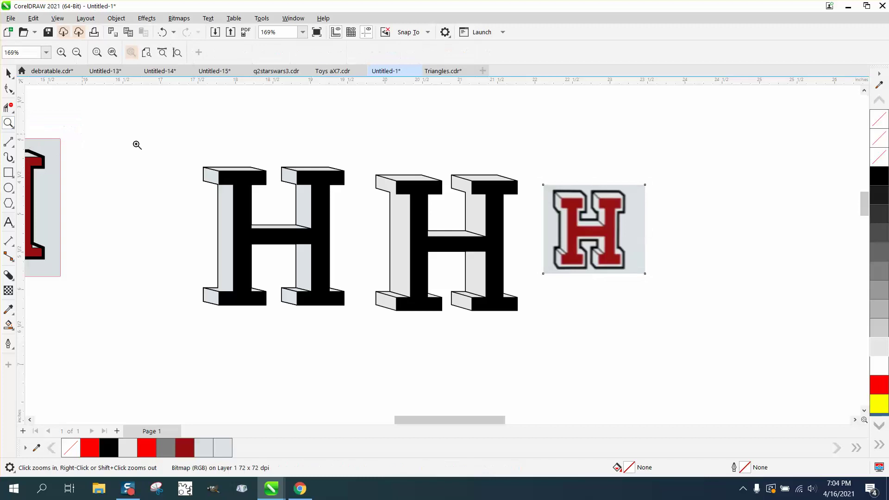
pyautogui.moveTo(551, 205); pyautogui.dragTo(692, 284)
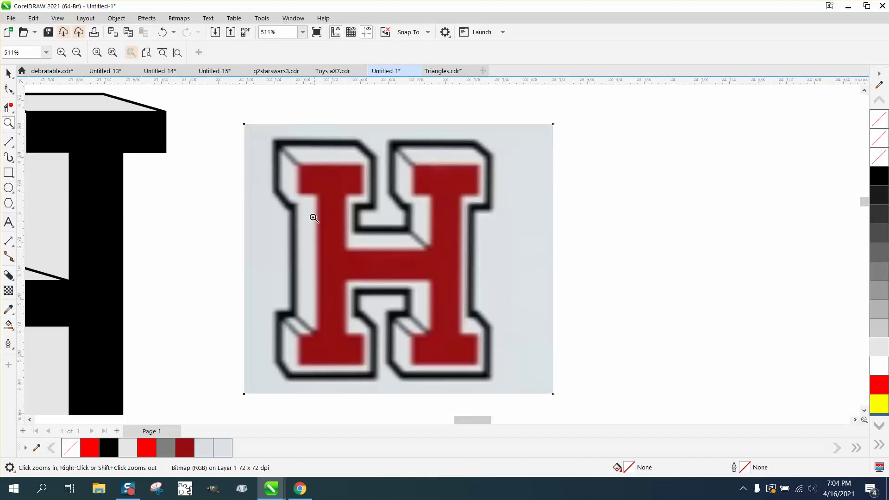
pyautogui.scroll(-2, 314, 217)
pyautogui.scroll(-1, 155, 192)
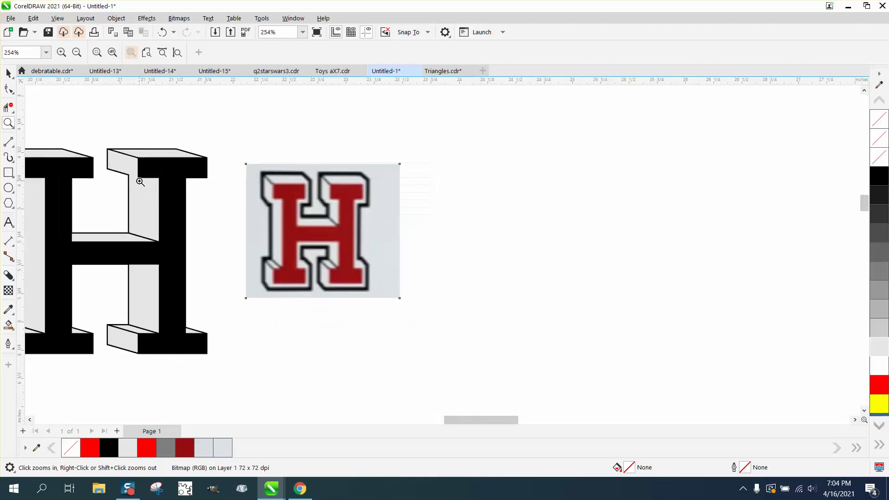
pyautogui.scroll(-1, 140, 182)
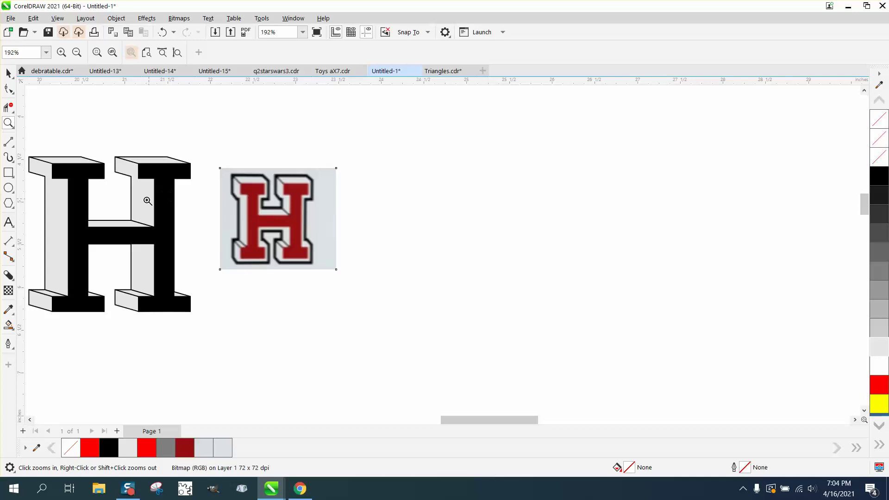
pyautogui.scroll(-1, 159, 198)
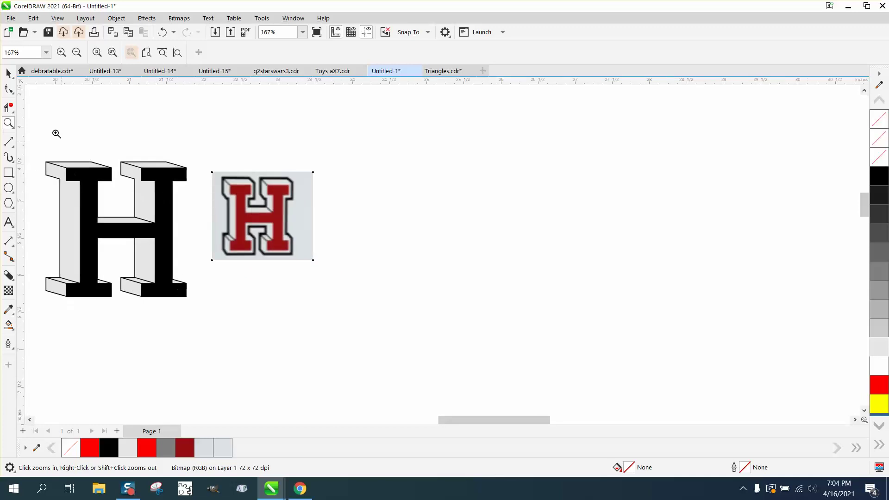
pyautogui.click(8, 72)
pyautogui.moveTo(266, 205); pyautogui.dragTo(455, 221)
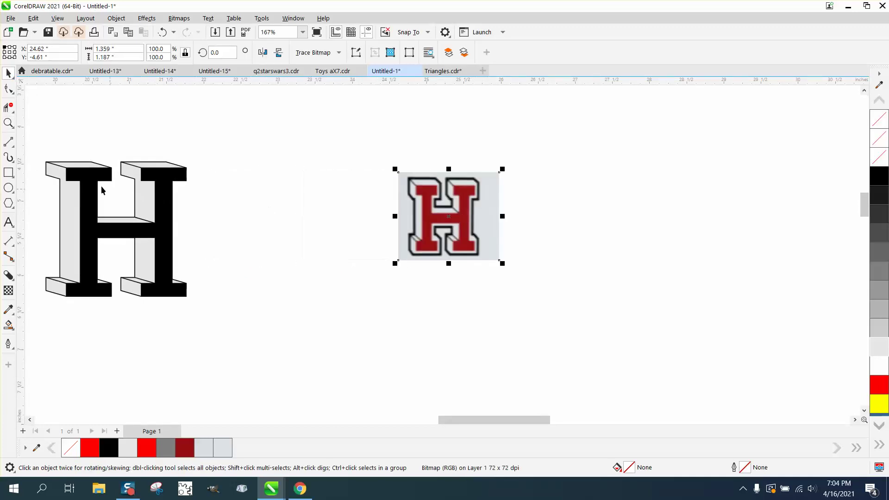
# Move the reference further right and create a boundary H with a 4.0 pt outline.
pyautogui.moveTo(39, 142); pyautogui.dragTo(239, 329)
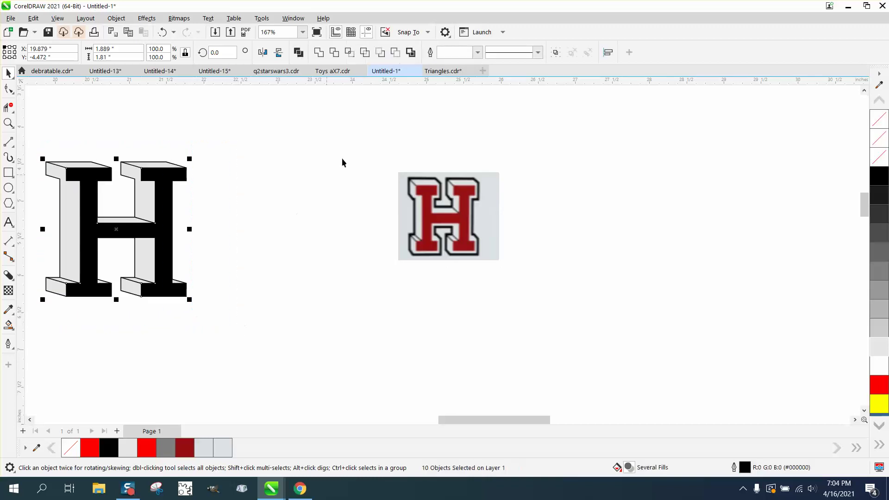
pyautogui.click(412, 57)
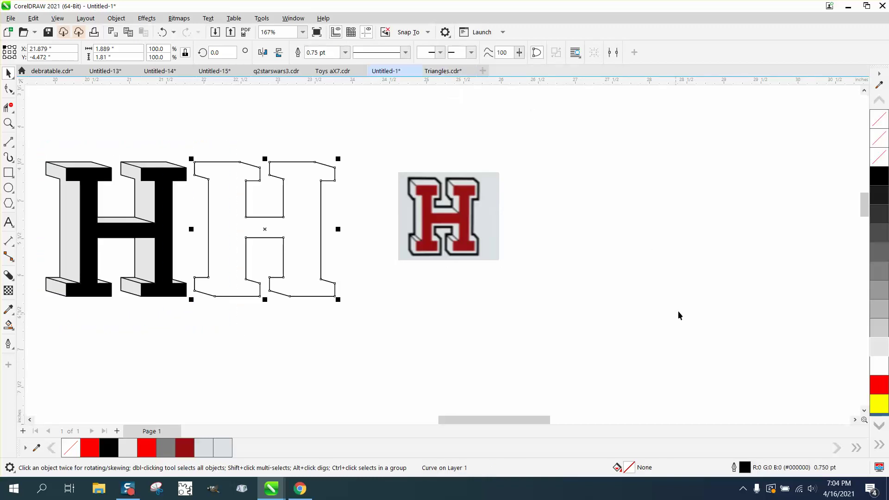
pyautogui.doubleClick(745, 468)
pyautogui.click(374, 203)
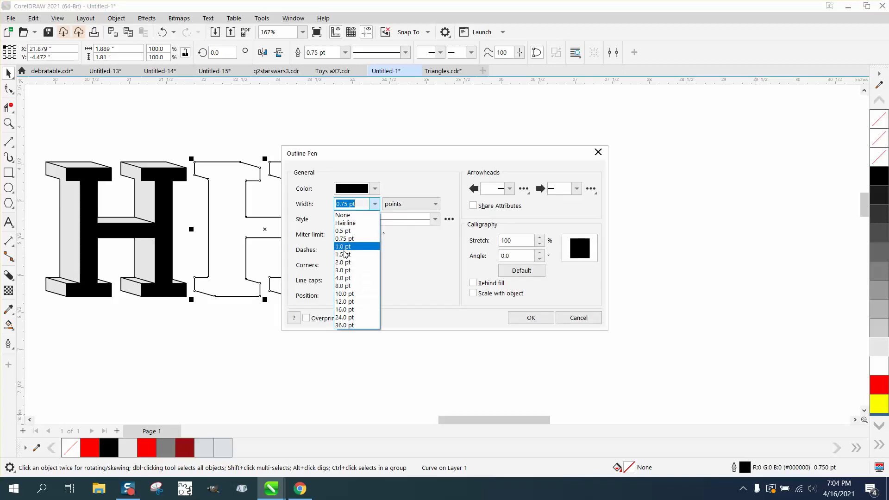
pyautogui.click(342, 277)
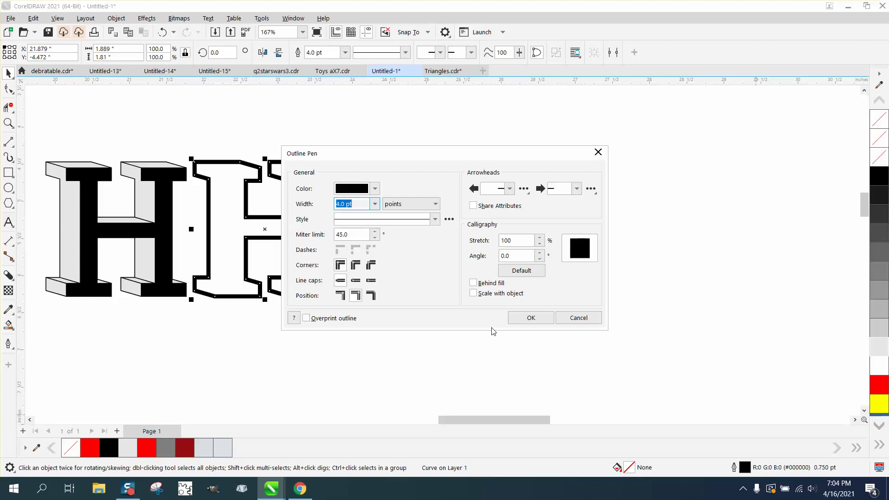
pyautogui.click(523, 319)
# Nudge the boundary H 2 inches onto the 3D H and back off again.
pyautogui.press('Left')
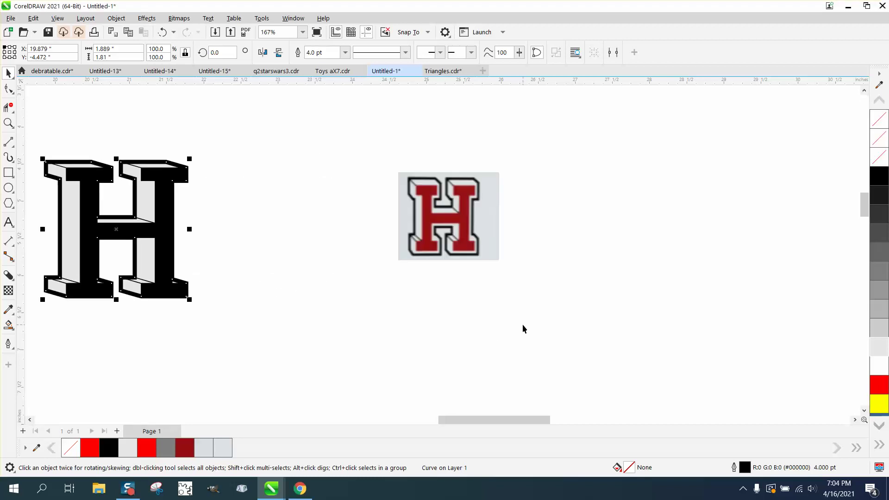
pyautogui.press('Right')
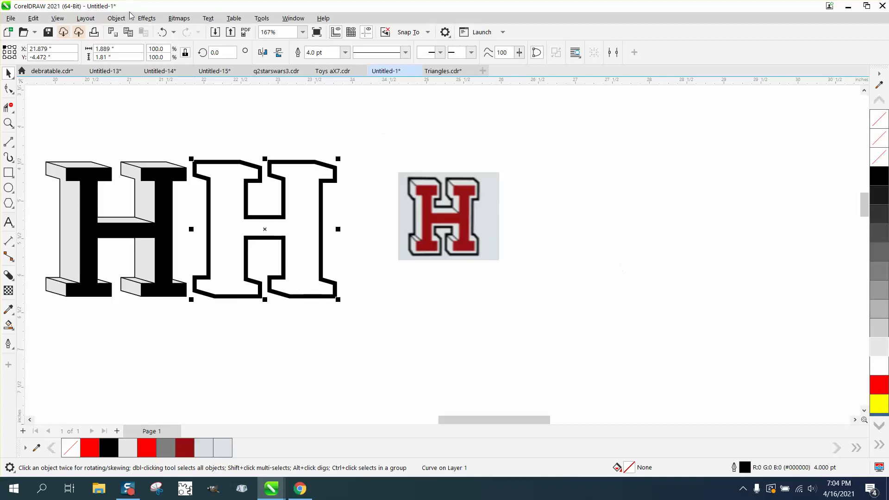
pyautogui.click(163, 32)
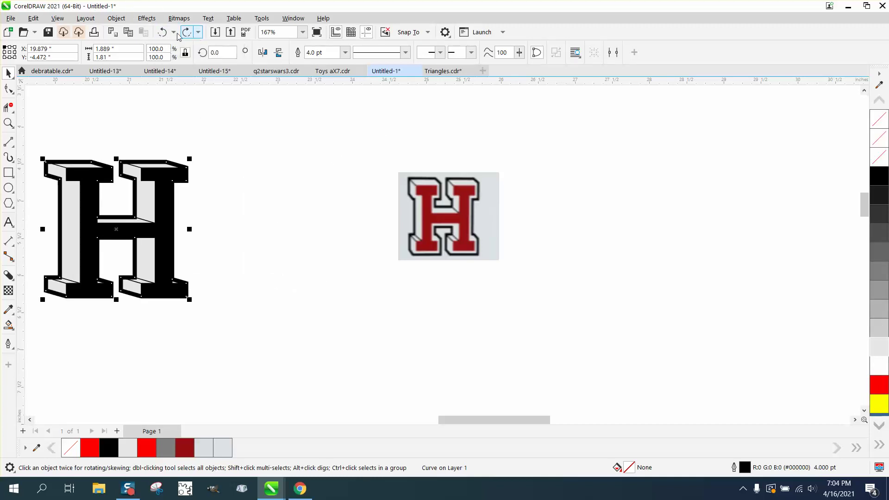
pyautogui.click(181, 34)
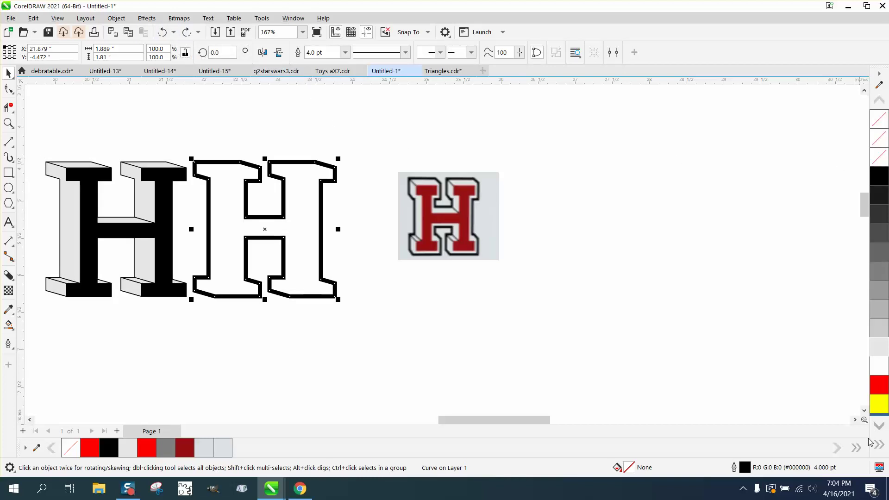
# Change the boundary H's outline width from 4.0 pt to Hairline.
pyautogui.doubleClick(744, 468)
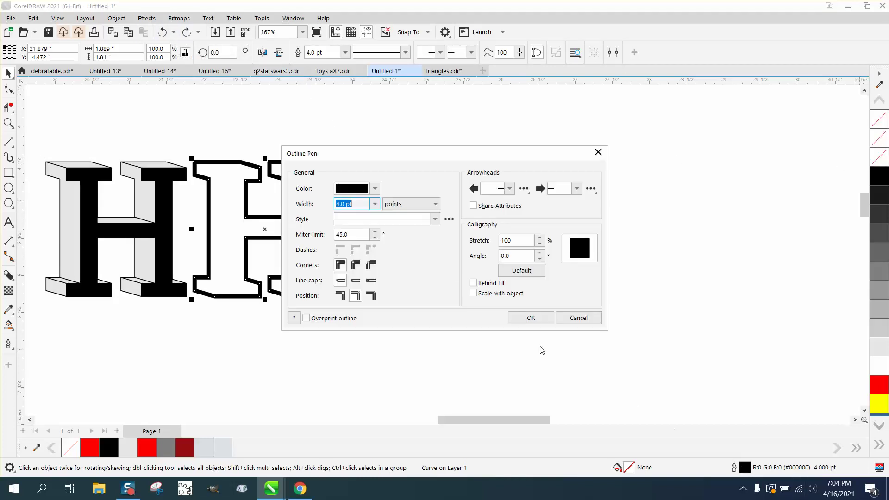
pyautogui.click(374, 203)
pyautogui.click(362, 224)
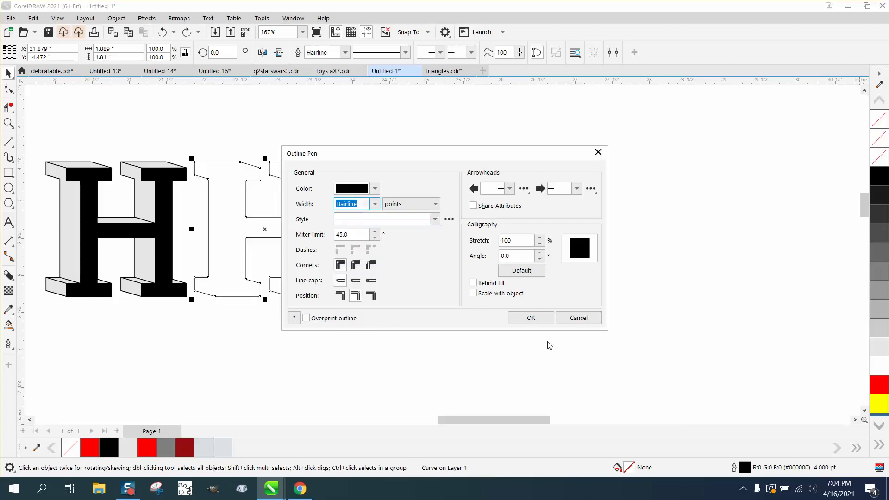
pyautogui.click(530, 317)
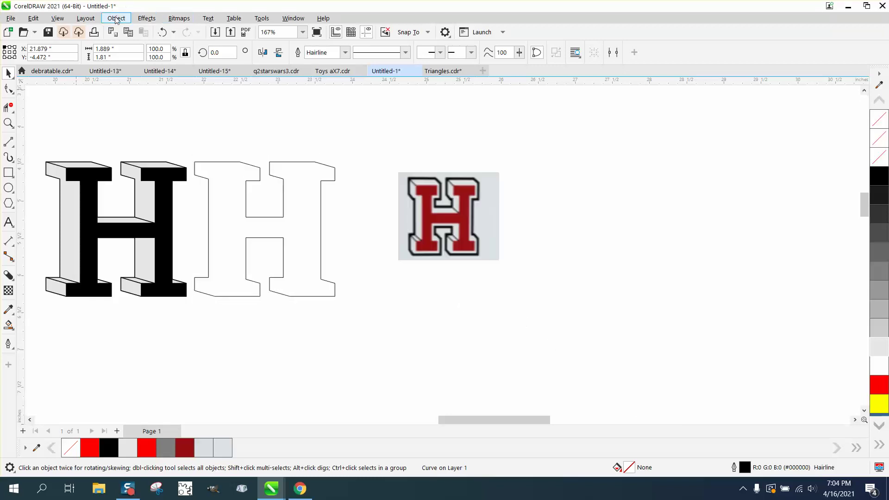
# Apply an outside contour in the Contour docker, settling on 0.05 inch offset and 2 steps.
pyautogui.click(147, 19)
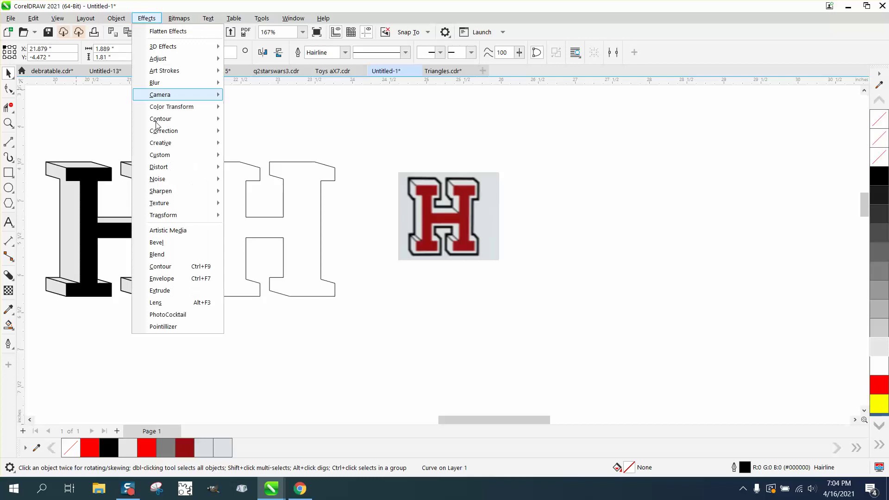
pyautogui.click(169, 269)
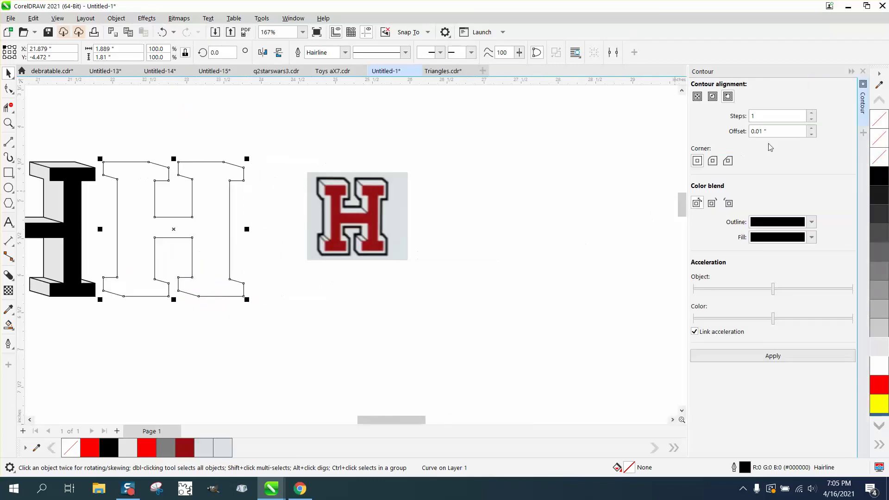
pyautogui.click(769, 131)
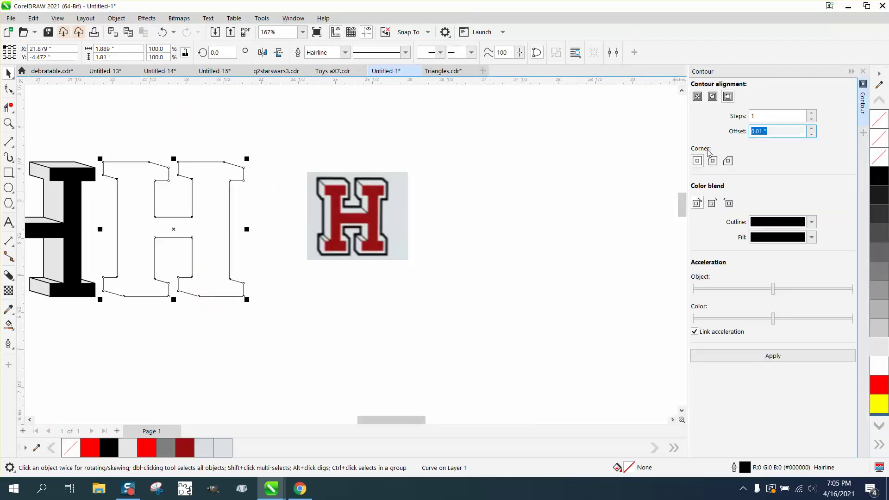
pyautogui.write('.1')
pyautogui.click(780, 358)
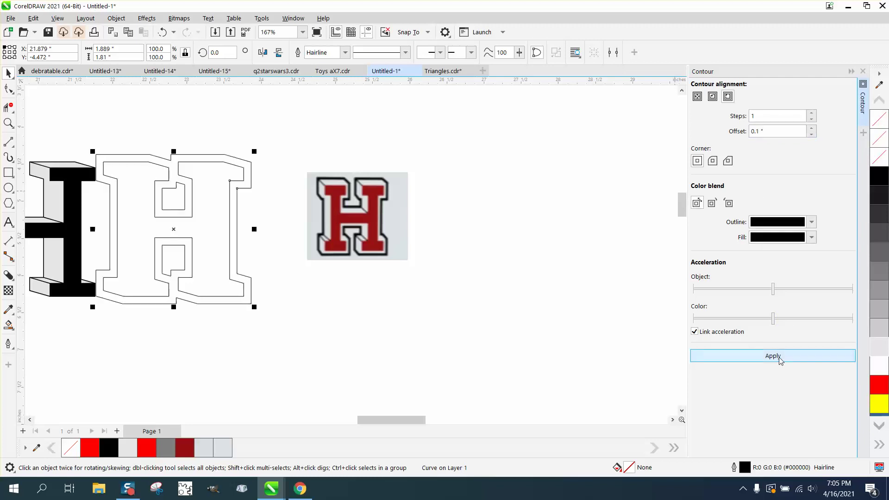
pyautogui.click(162, 32)
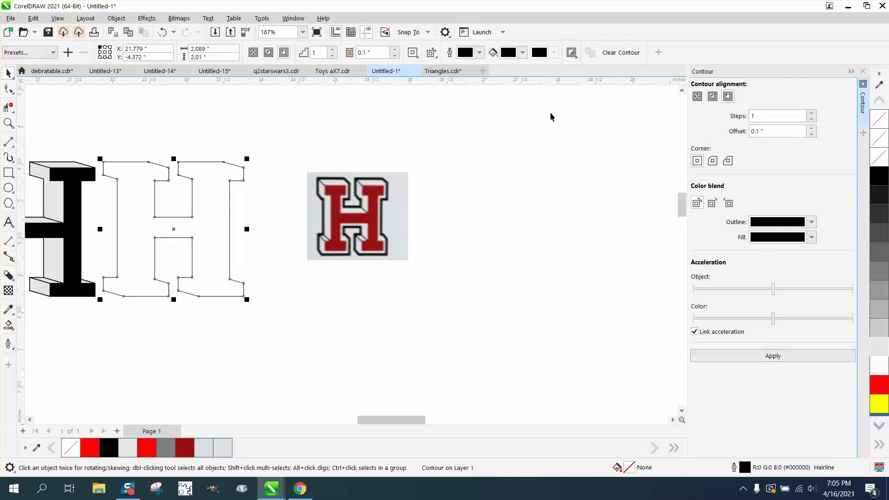
pyautogui.moveTo(770, 132); pyautogui.dragTo(721, 142)
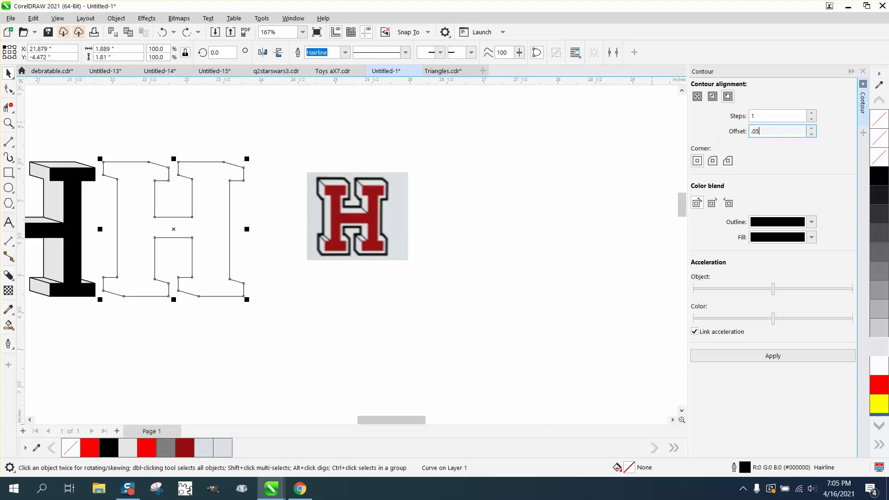
pyautogui.click(782, 356)
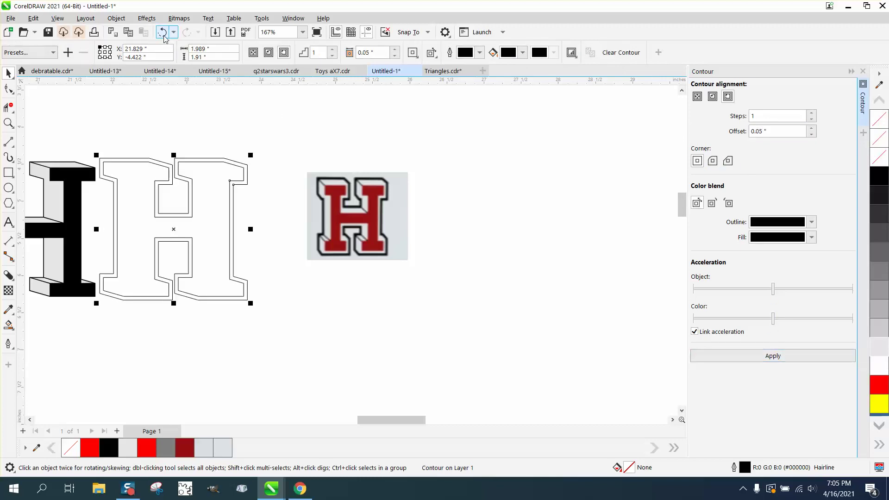
pyautogui.hotkey('ctrl', 'z')
pyautogui.click(812, 114)
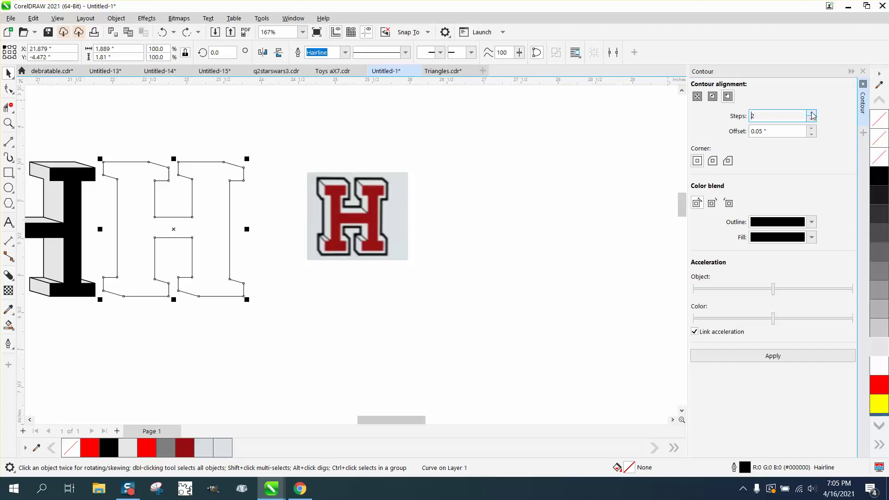
pyautogui.click(773, 356)
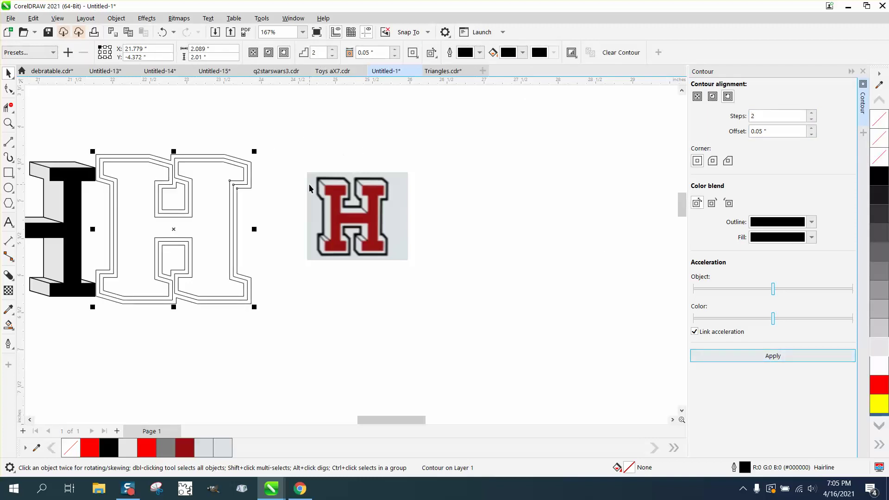
# Break the contour apart, Smart Fill the outer ring black, and nudge it onto the 3D H.
pyautogui.click(116, 18)
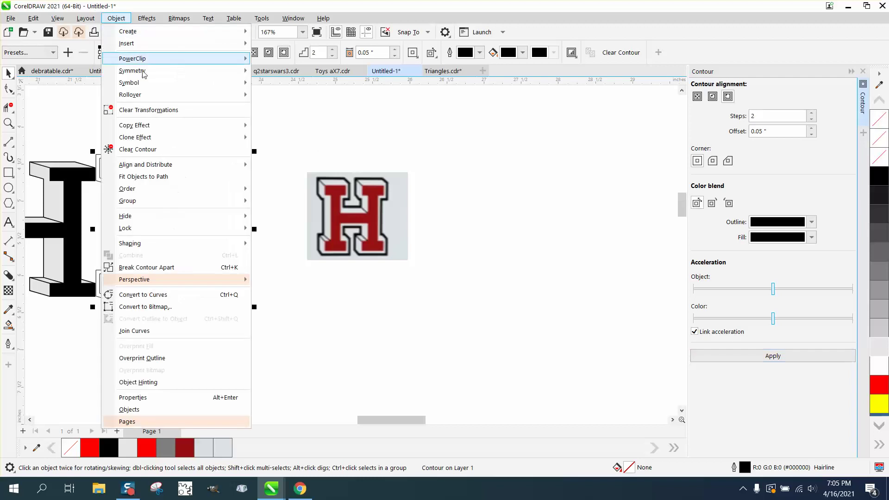
pyautogui.moveTo(161, 234)
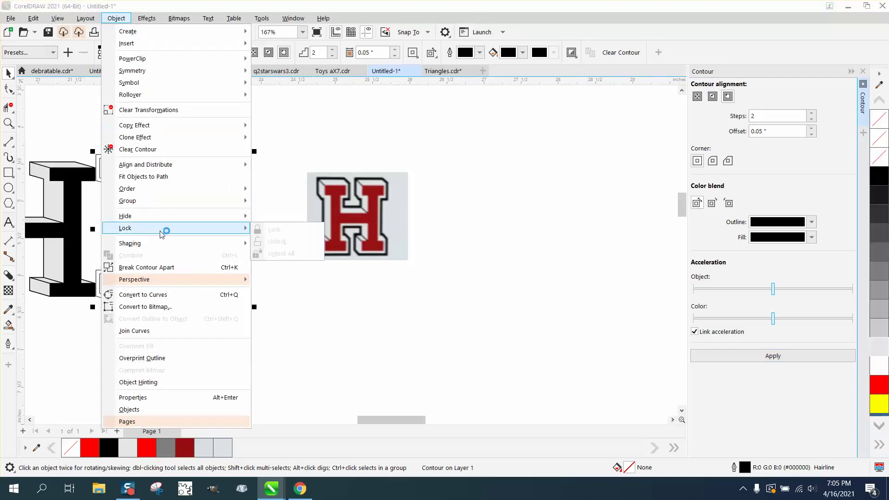
pyautogui.click(165, 268)
pyautogui.scroll(-1, 321, 266)
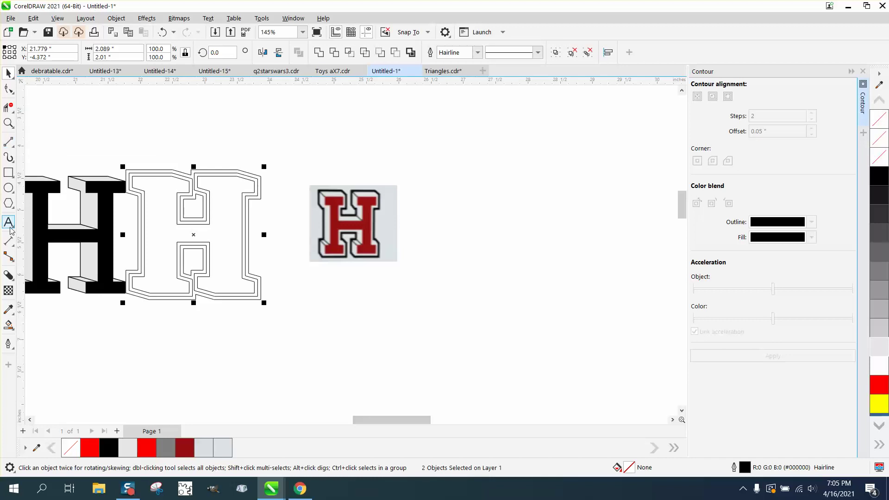
pyautogui.click(9, 327)
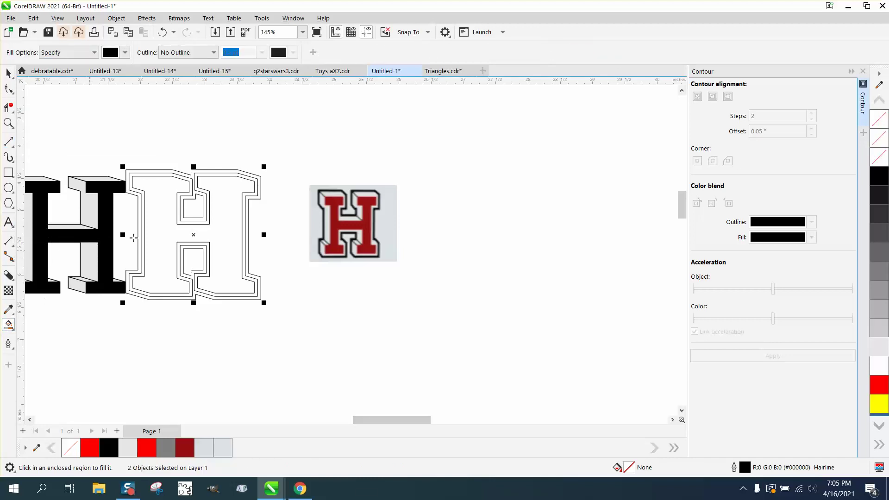
pyautogui.click(149, 171)
pyautogui.hotkey('shift', 'Left')
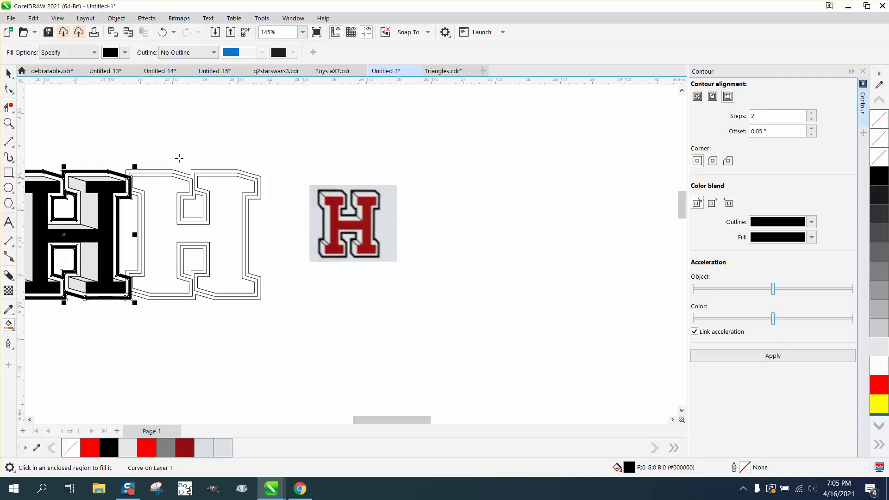
# Smart Fill the inner contour ring white and position it around the 3D H.
pyautogui.click(125, 53)
pyautogui.click(171, 120)
pyautogui.click(154, 176)
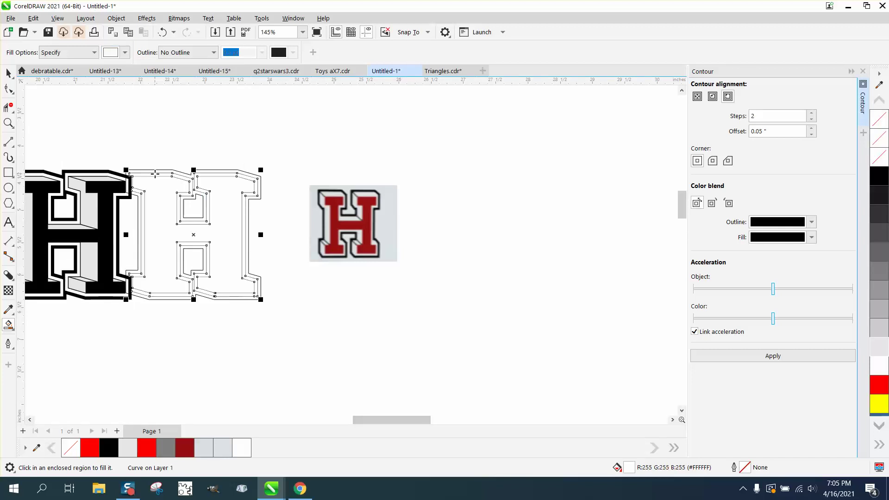
pyautogui.hotkey('ctrl', 'z')
pyautogui.scroll(-1, 187, 210)
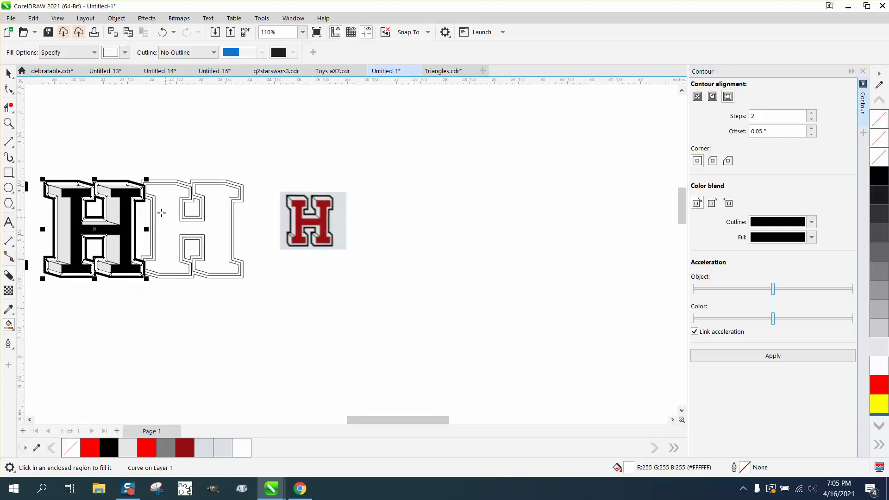
pyautogui.click(9, 73)
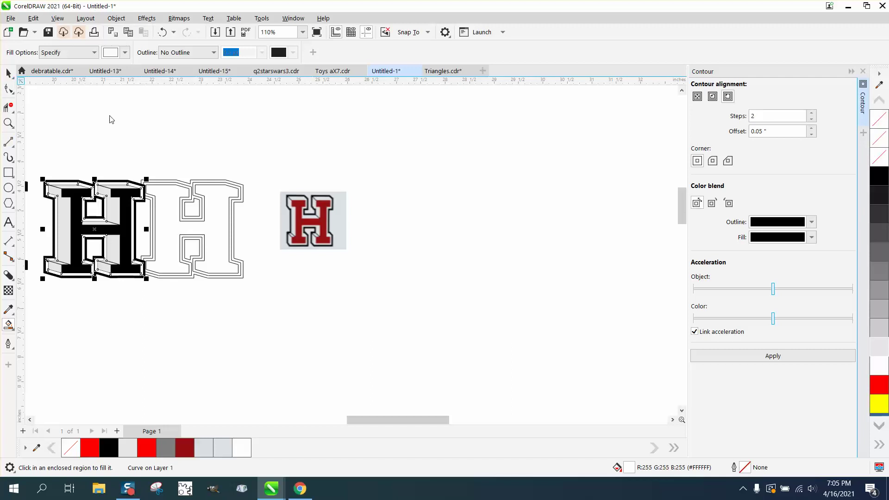
# Lay the outline H copy over the red reference, then move the red reference H below it.
pyautogui.click(198, 189)
pyautogui.moveTo(219, 180); pyautogui.dragTo(292, 159)
pyautogui.click(8, 122)
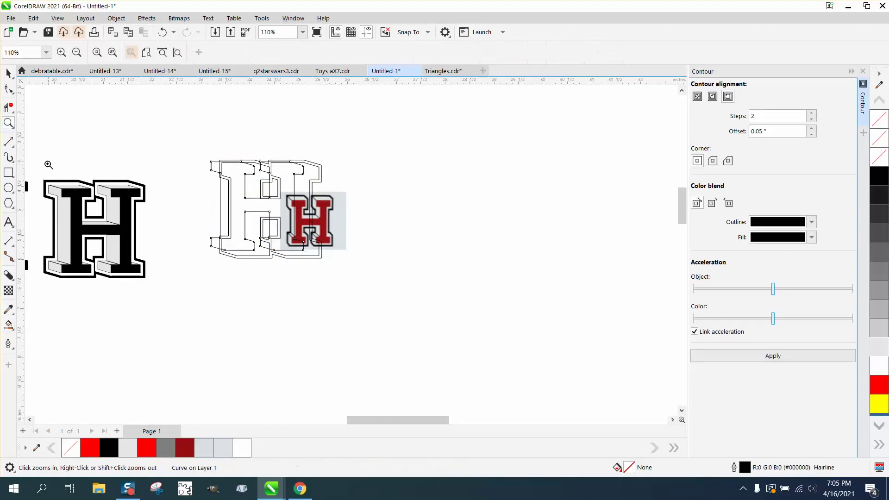
pyautogui.moveTo(48, 164); pyautogui.dragTo(184, 302)
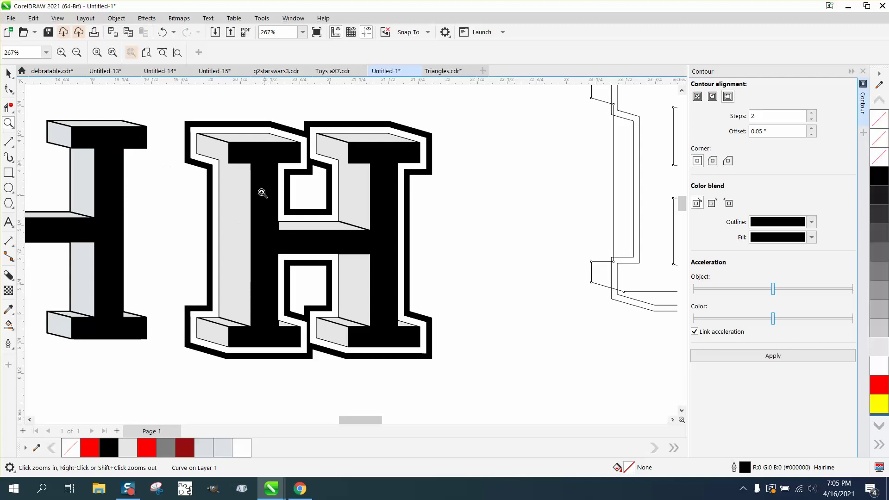
pyautogui.click(8, 72)
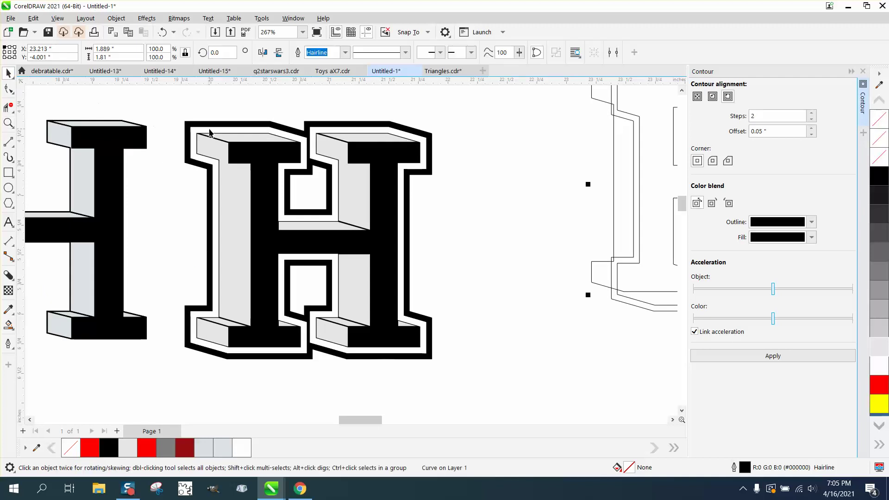
pyautogui.scroll(-2, 301, 165)
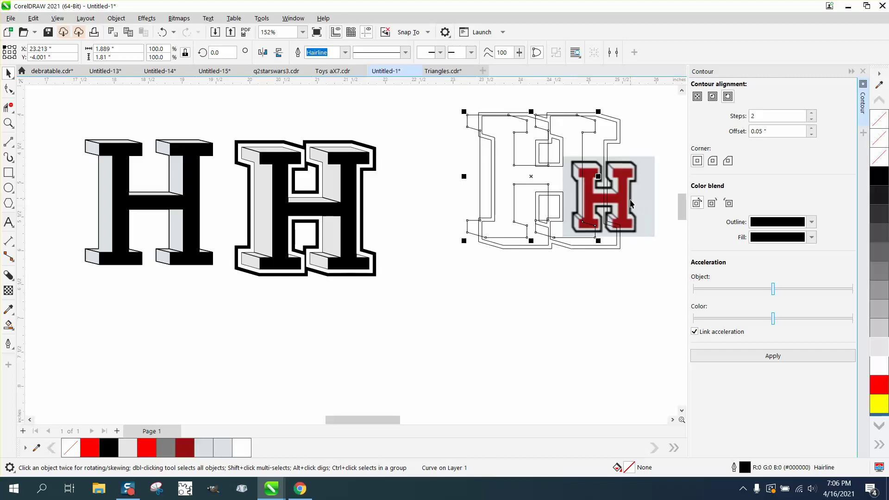
pyautogui.moveTo(630, 203); pyautogui.dragTo(514, 302)
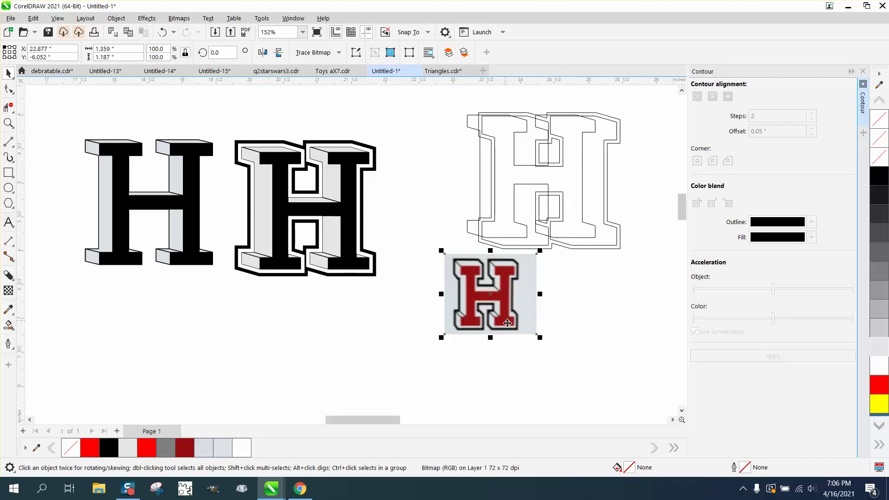
# Add a horizontal guideline across the artwork, checking the reference's bottom edge.
pyautogui.click(8, 123)
pyautogui.moveTo(460, 309); pyautogui.dragTo(535, 348)
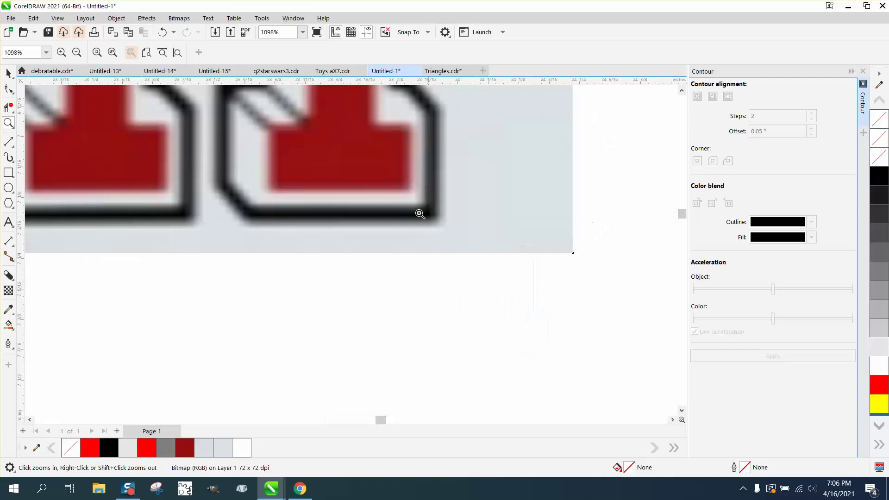
pyautogui.scroll(-3, 429, 188)
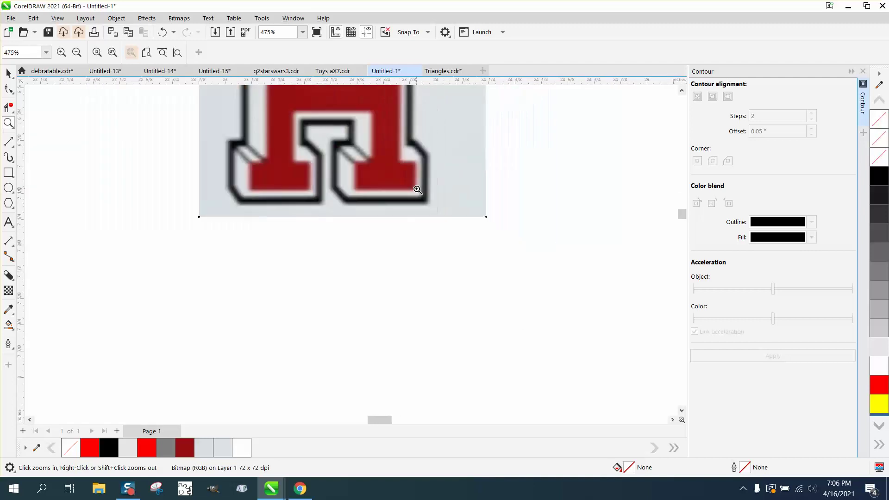
pyautogui.scroll(-6, 416, 162)
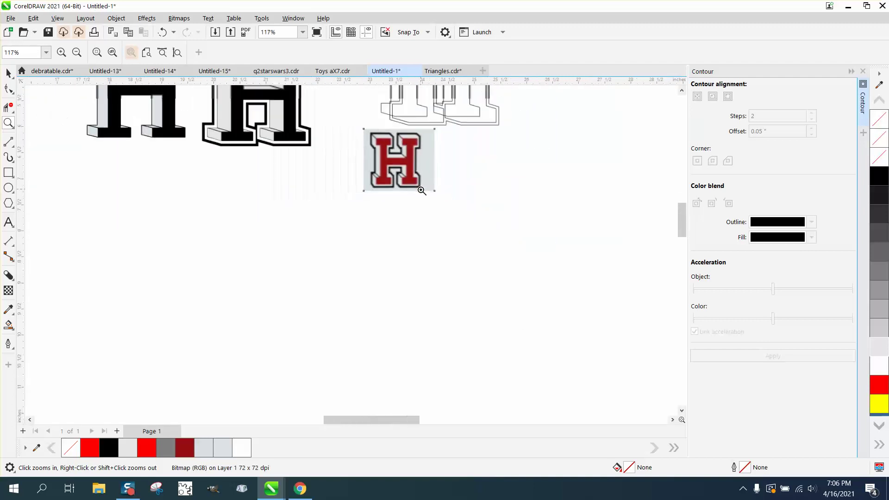
pyautogui.scroll(-1, 349, 169)
pyautogui.moveTo(248, 83); pyautogui.dragTo(273, 112)
pyautogui.scroll(-1, 162, 169)
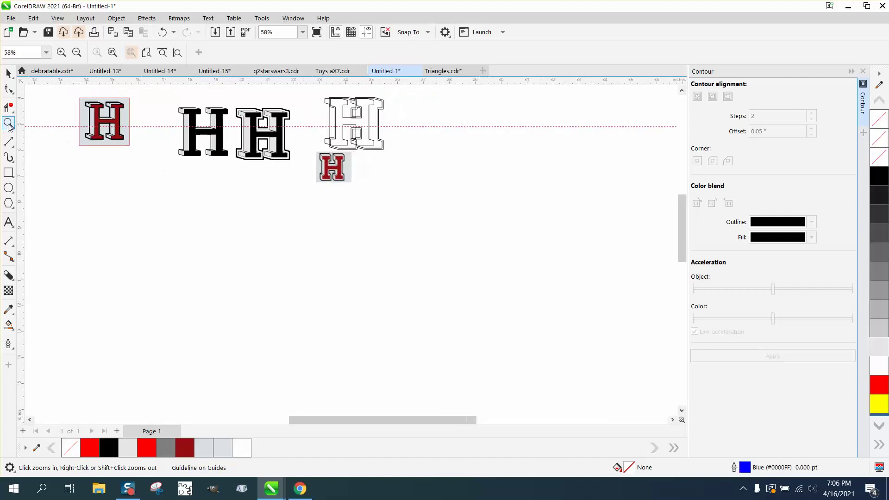
# Give the white ring around the 3D H a 0.75 pt black outline.
pyautogui.click(319, 174)
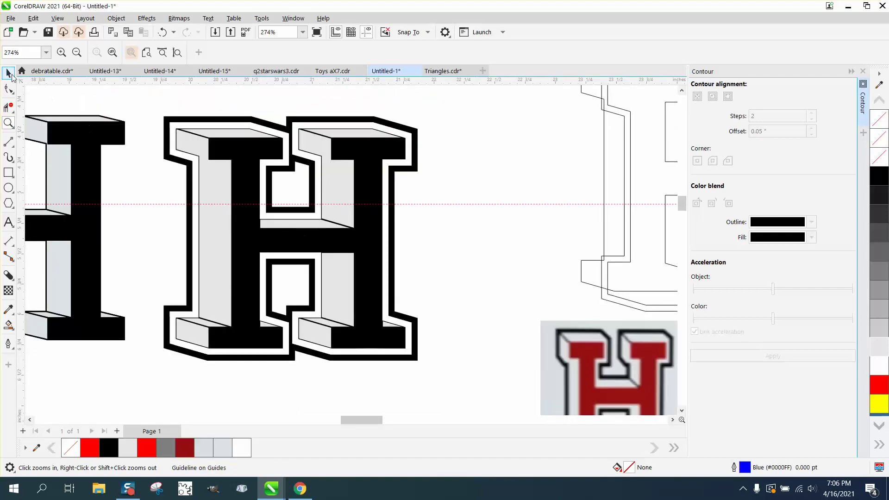
pyautogui.click(10, 74)
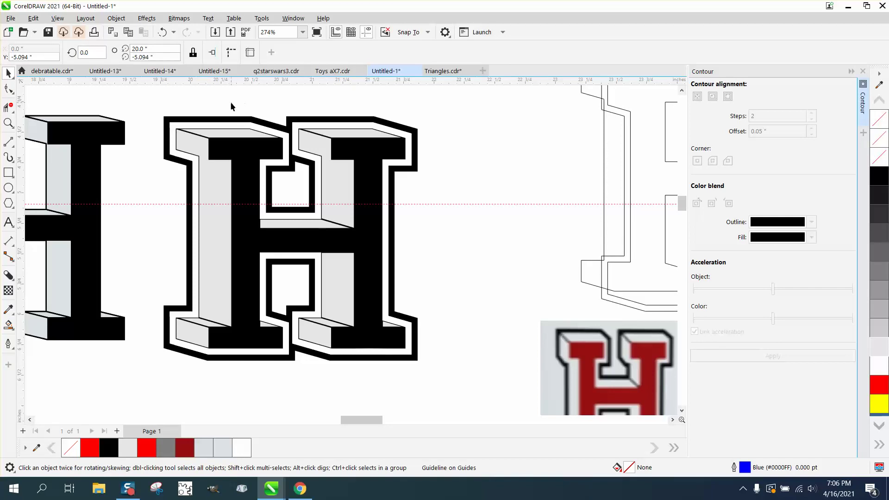
pyautogui.click(326, 133)
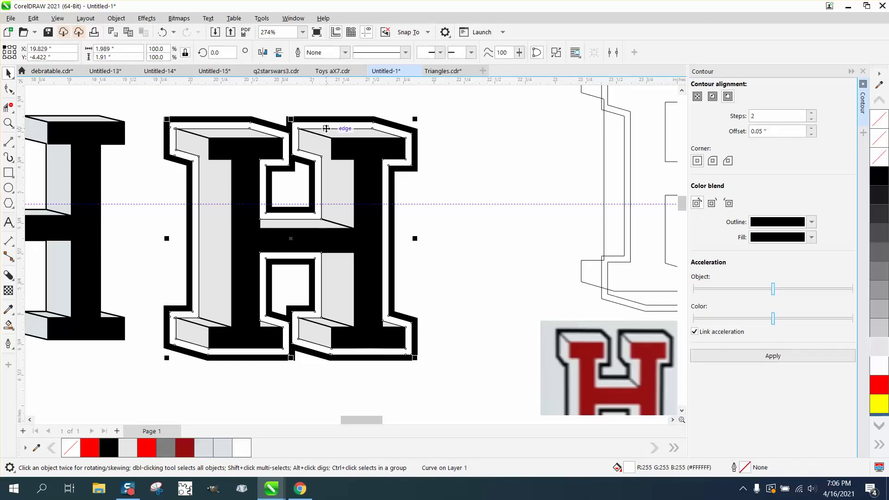
pyautogui.rightClick(881, 182)
# Draw a rectangle covering the whole outlined H and fill it yellow.
pyautogui.scroll(-1, 169, 246)
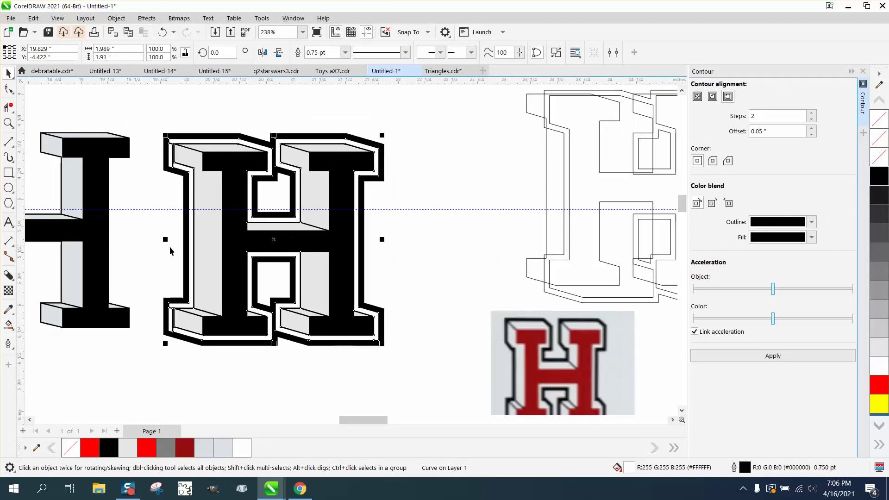
pyautogui.click(9, 173)
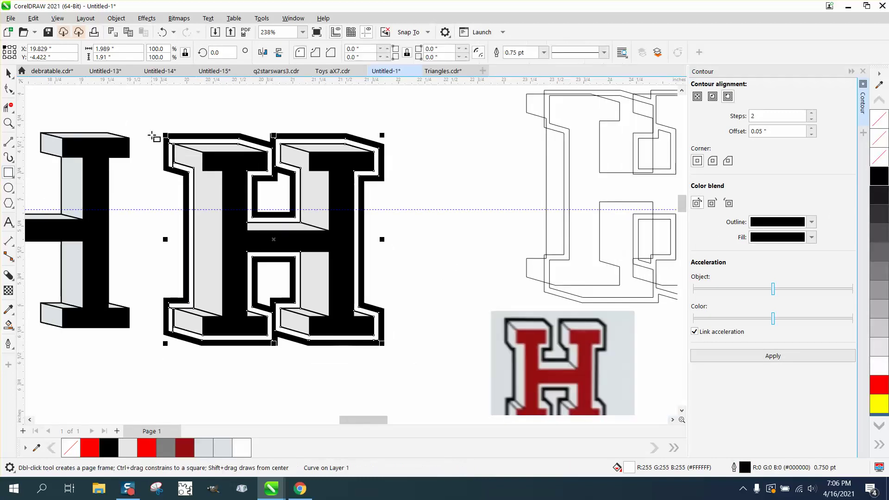
pyautogui.moveTo(151, 123); pyautogui.dragTo(434, 365)
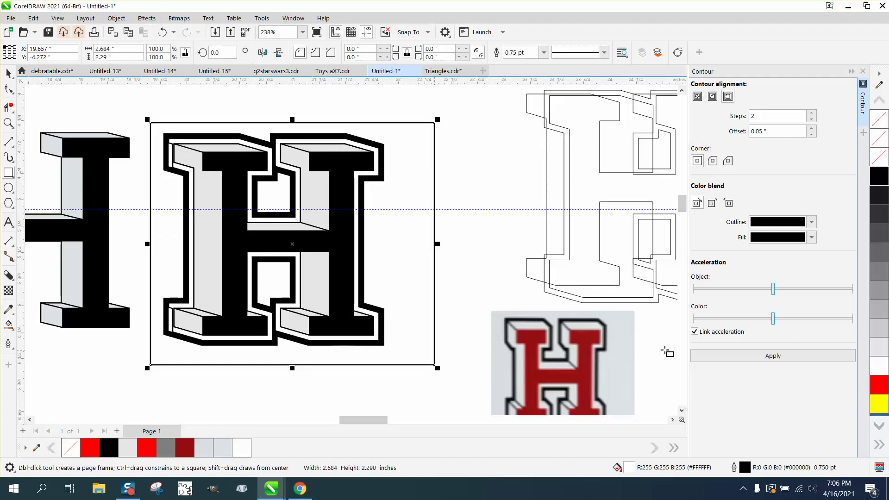
pyautogui.click(879, 405)
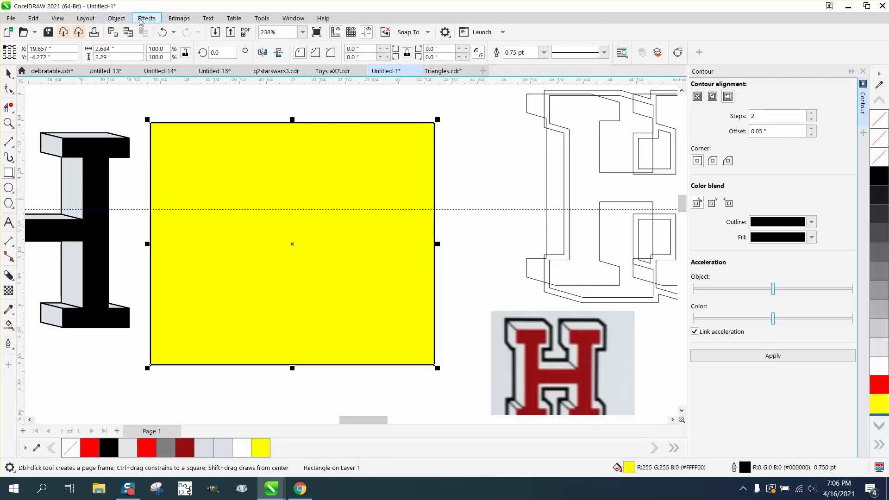
# Send the yellow rectangle to the back of the page, behind the H.
pyautogui.click(116, 18)
pyautogui.moveTo(127, 188)
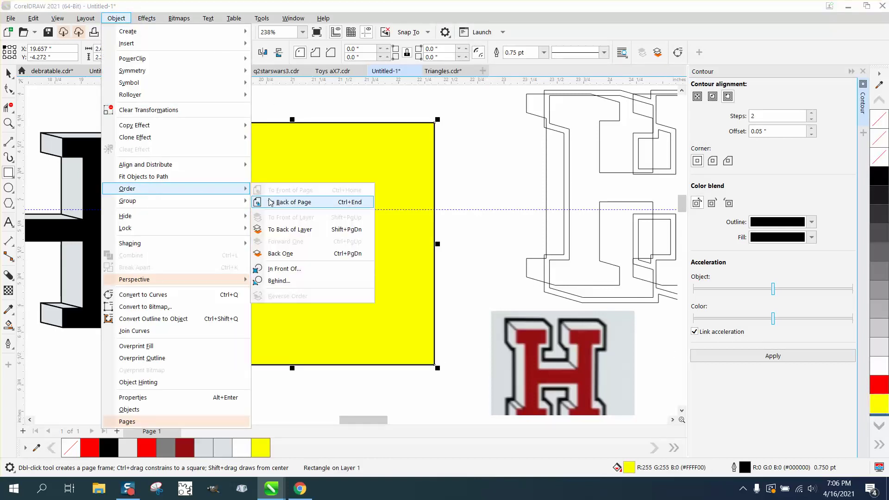
pyautogui.click(265, 200)
pyautogui.click(8, 72)
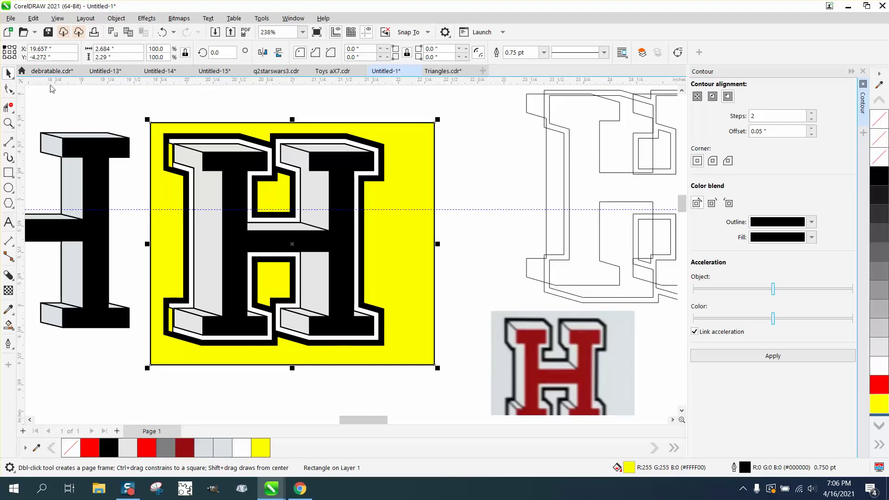
pyautogui.click(143, 101)
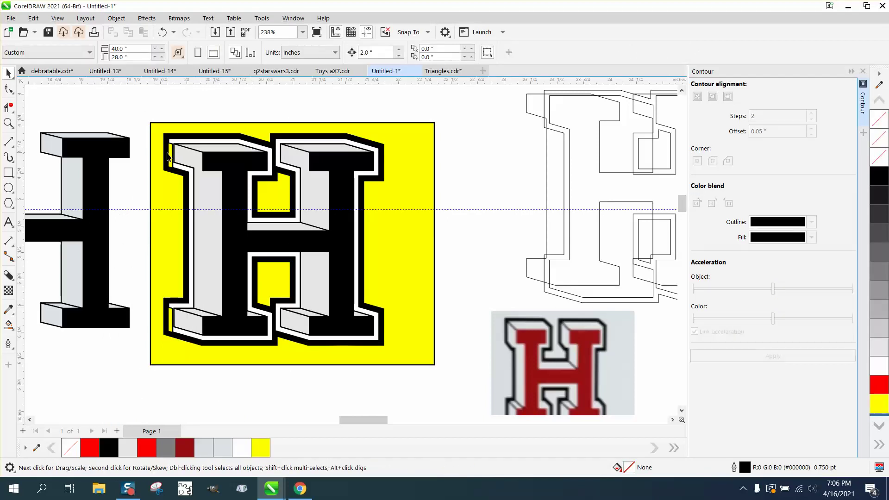
# Zoom in on the H's top-left corner to inspect its black outline curve.
pyautogui.click(8, 123)
pyautogui.moveTo(164, 136); pyautogui.dragTo(208, 178)
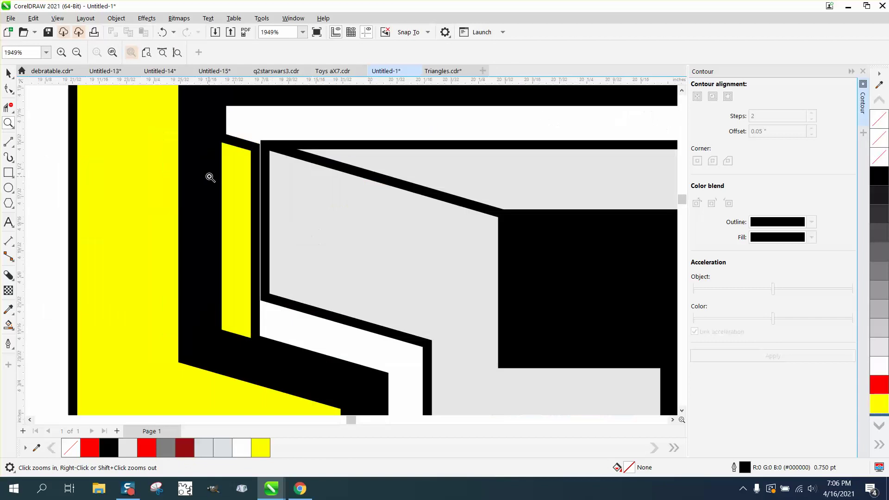
pyautogui.click(9, 73)
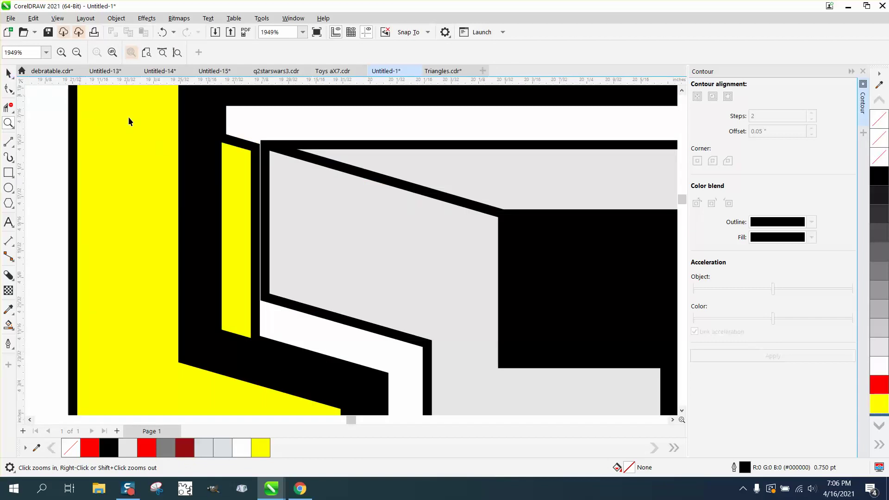
pyautogui.click(242, 152)
pyautogui.scroll(-1, 250, 153)
pyautogui.scroll(-6, 251, 153)
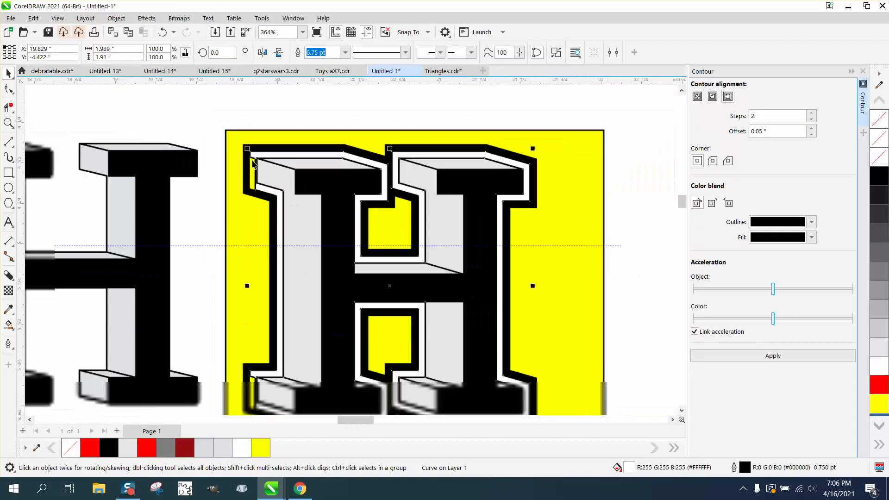
pyautogui.scroll(-1, 338, 171)
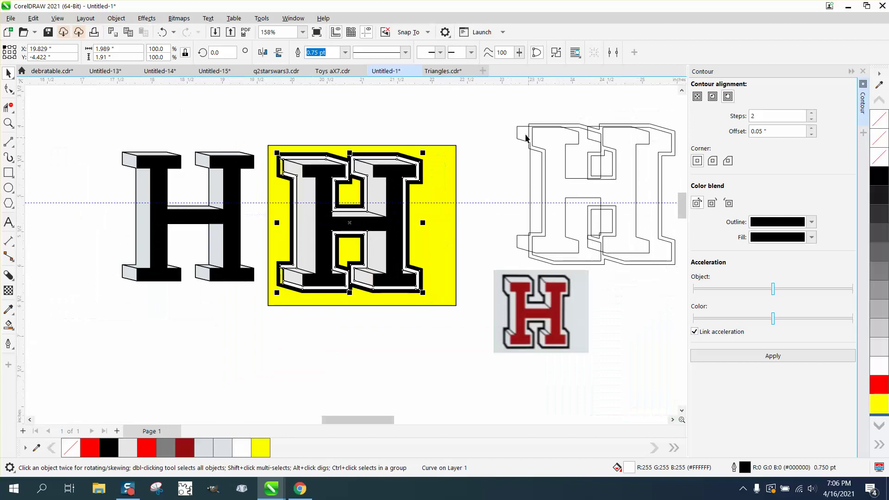
pyautogui.hscroll(2, 586, 199)
pyautogui.press('Escape')
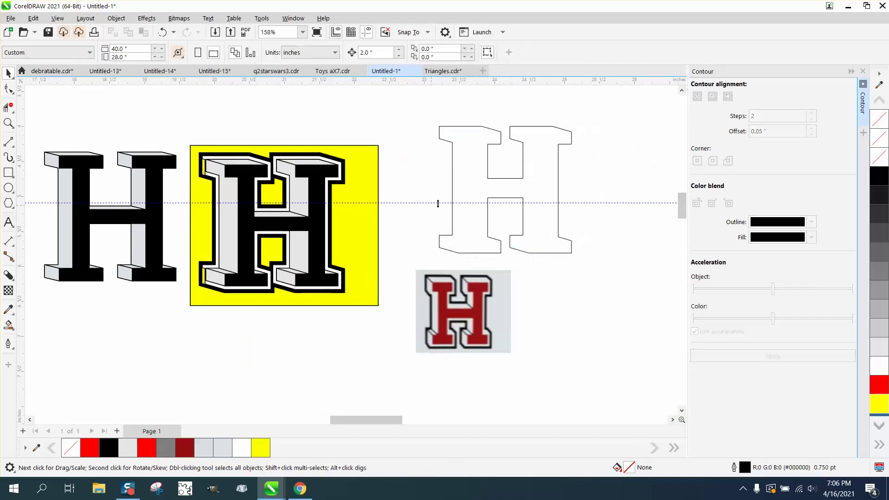
# Shift the outline curve and white outline H 2 inches right, then delete the white H.
pyautogui.click(346, 163)
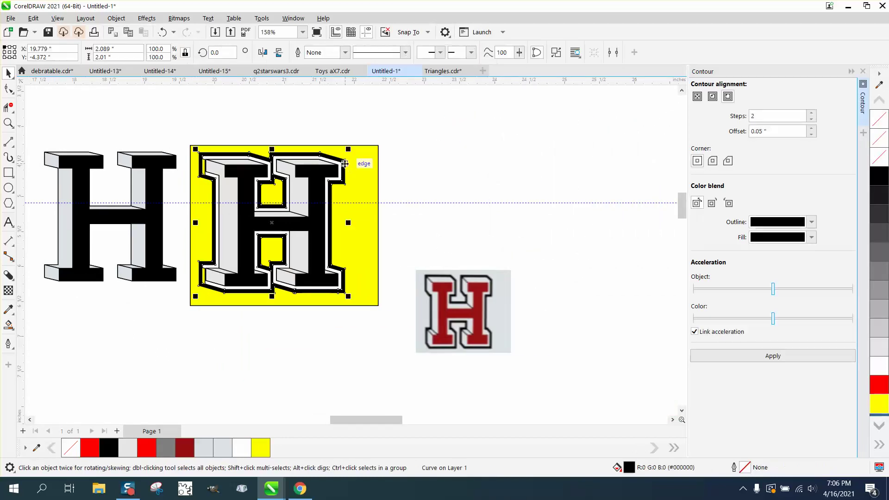
pyautogui.press('Right')
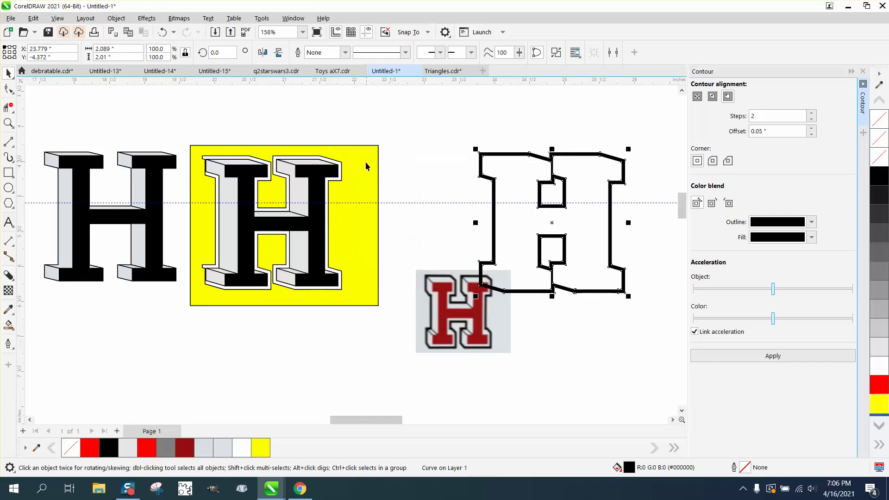
pyautogui.click(344, 167)
pyautogui.press('Right')
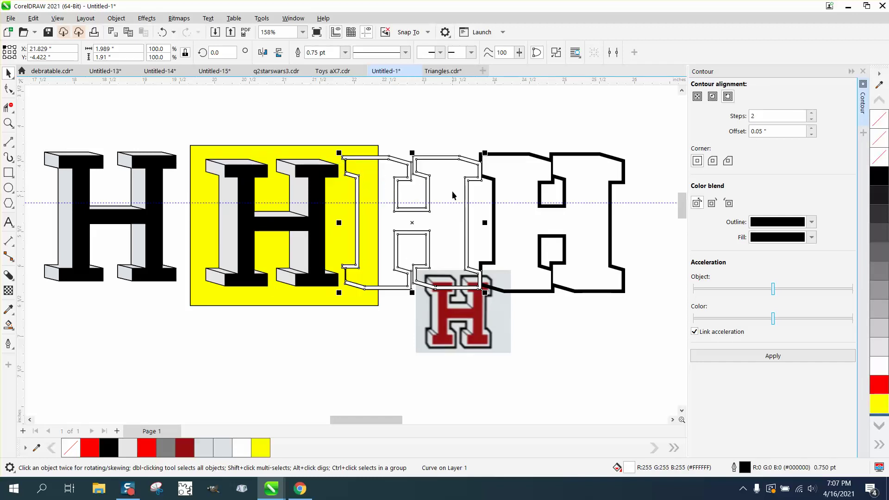
pyautogui.scroll(-1, 439, 195)
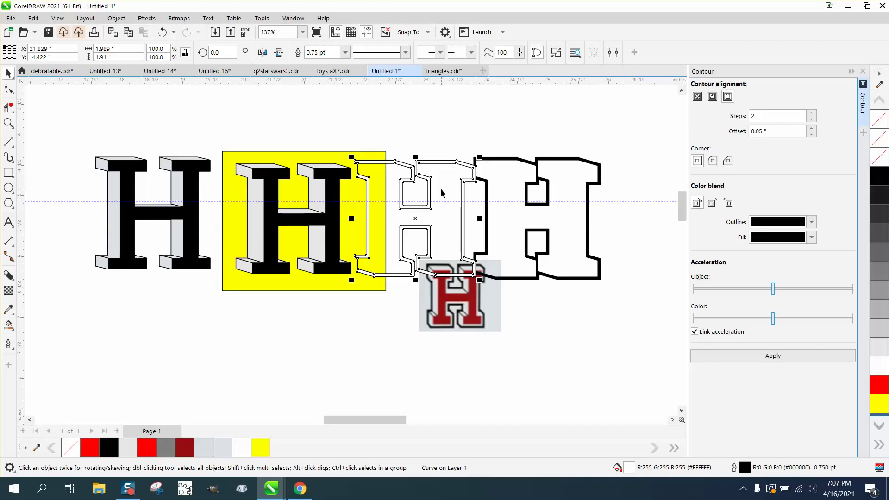
pyautogui.press('Delete')
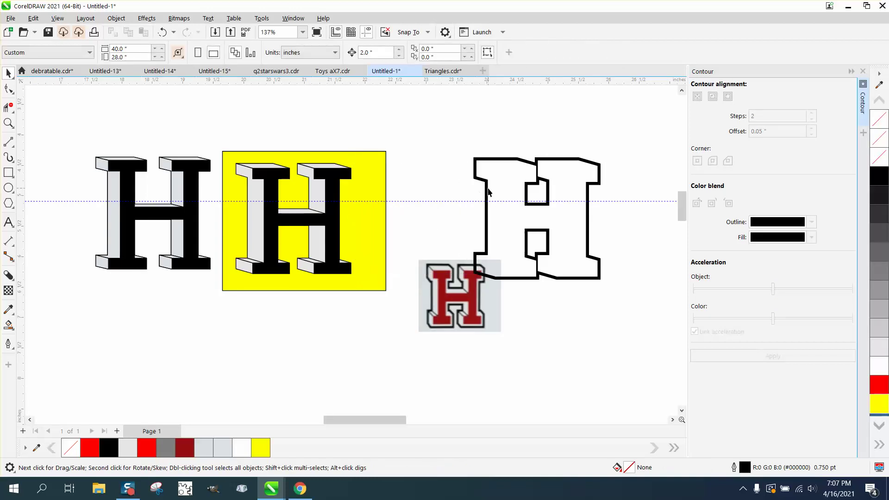
# Delete the leftover outline H, move the red reference down, and create a boundary around the H.
pyautogui.click(489, 192)
pyautogui.press('Delete')
pyautogui.moveTo(458, 296); pyautogui.dragTo(422, 348)
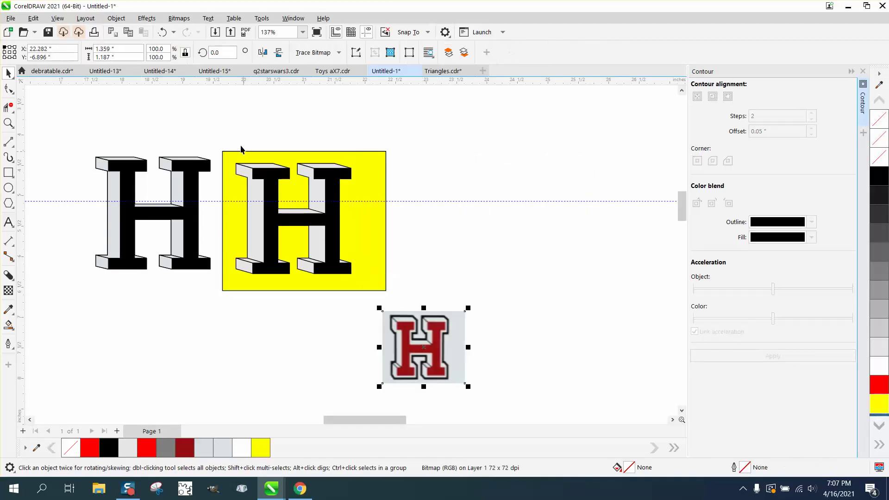
pyautogui.moveTo(232, 139); pyautogui.dragTo(362, 292)
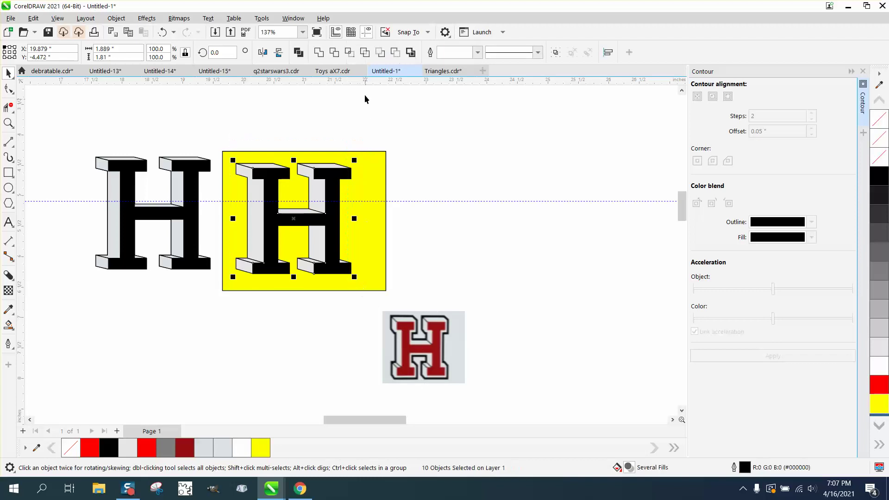
pyautogui.click(410, 52)
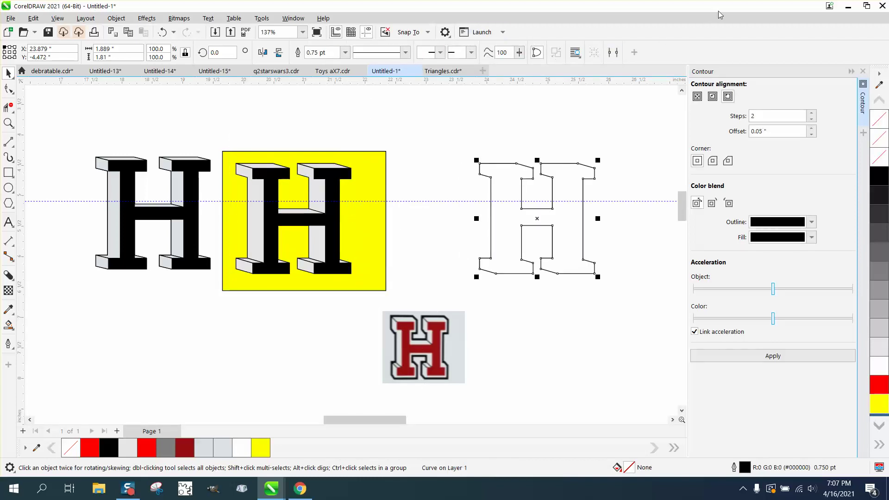
# Apply a two-step contour with 0.03-inch offset and break it apart into separate shapes.
pyautogui.click(771, 359)
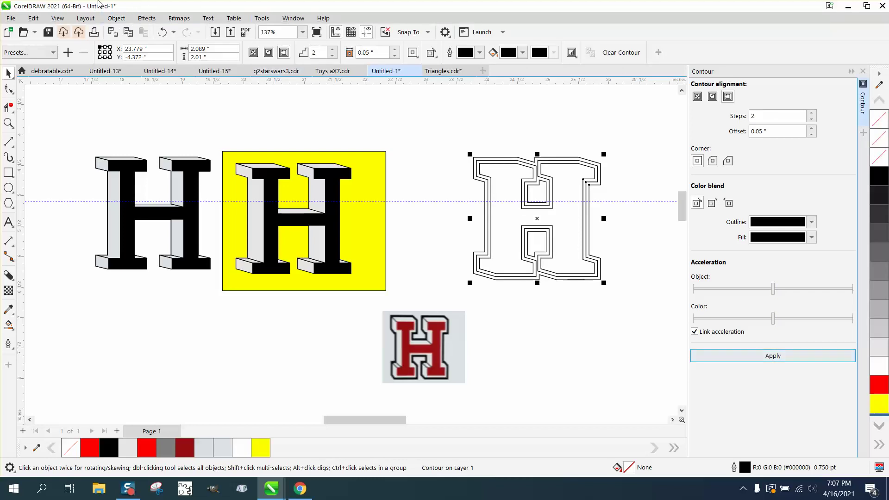
pyautogui.click(162, 32)
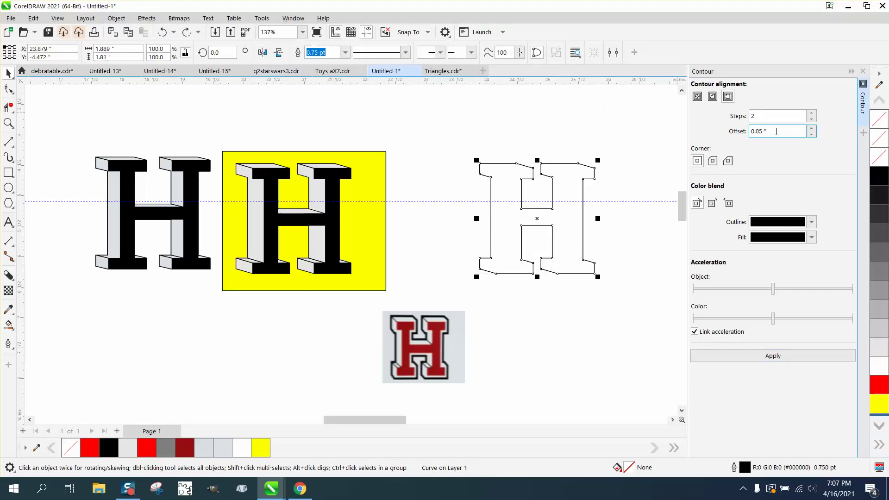
pyautogui.moveTo(776, 131); pyautogui.dragTo(735, 145)
pyautogui.write('.03')
pyautogui.click(788, 361)
pyautogui.click(116, 18)
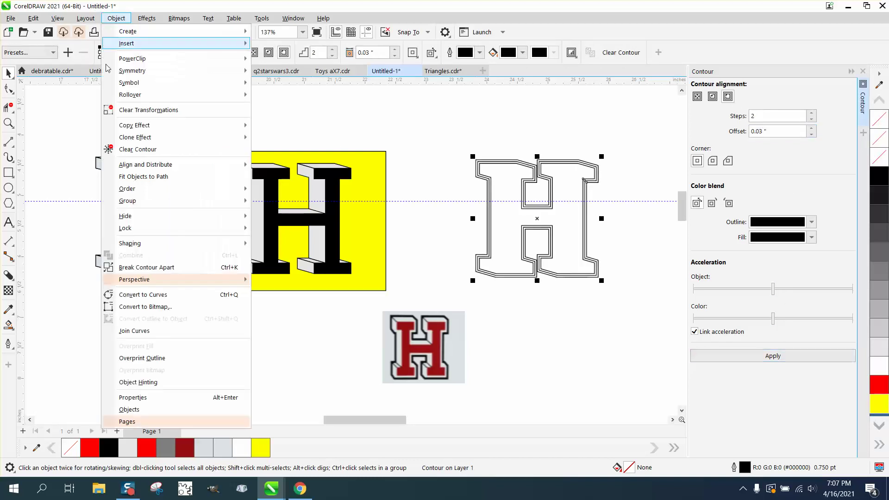
pyautogui.click(153, 267)
# Smart Fill a band between the contour H's lines into a shape, setting black as fill colour.
pyautogui.press('z')
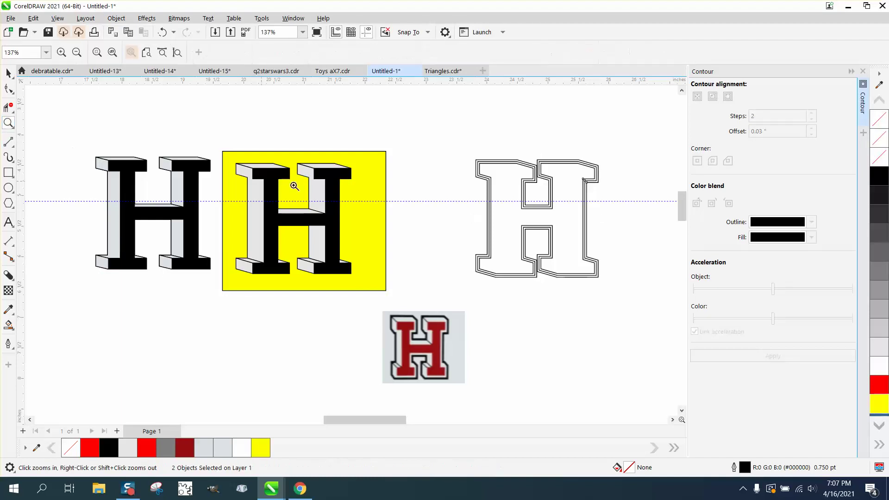
pyautogui.click(9, 73)
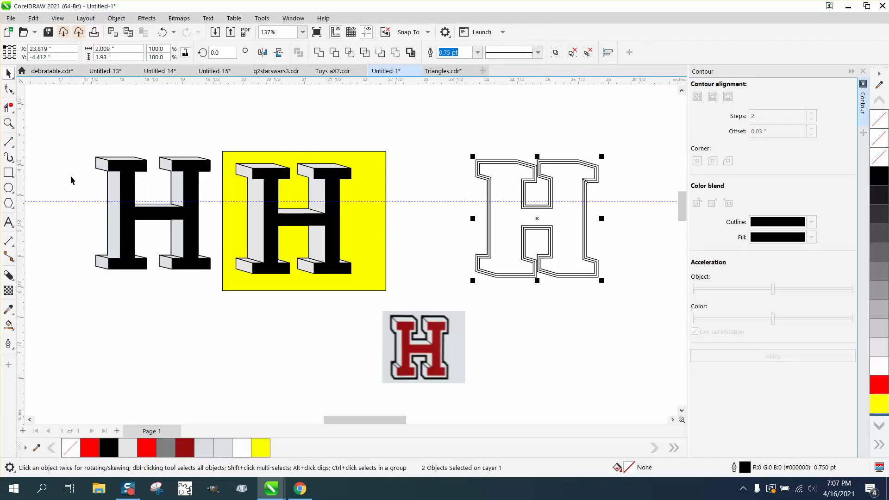
pyautogui.click(9, 123)
pyautogui.moveTo(463, 148); pyautogui.dragTo(577, 213)
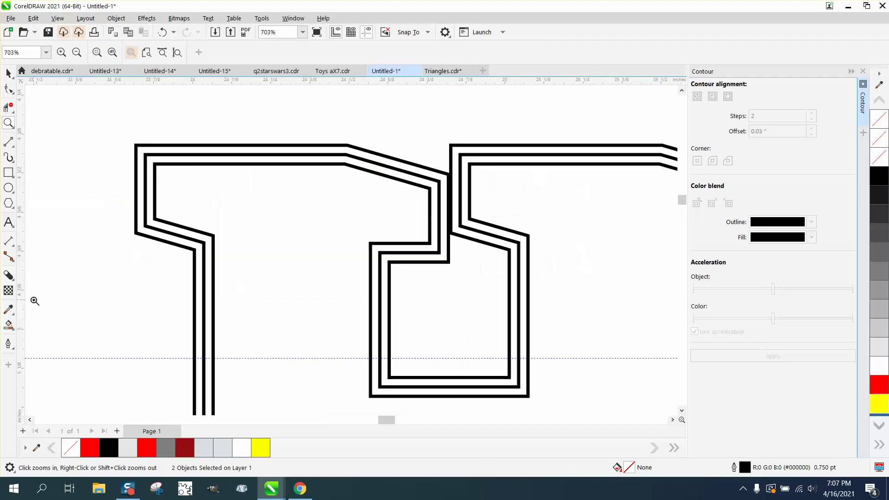
pyautogui.click(7, 324)
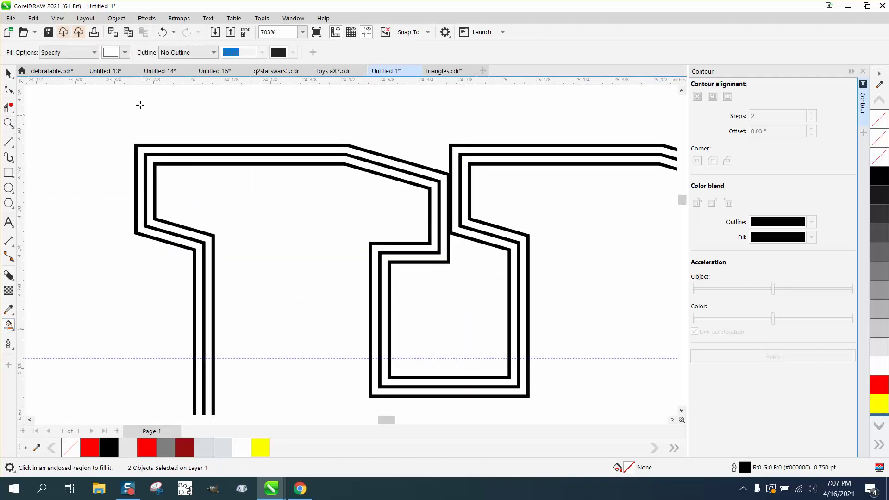
pyautogui.click(165, 158)
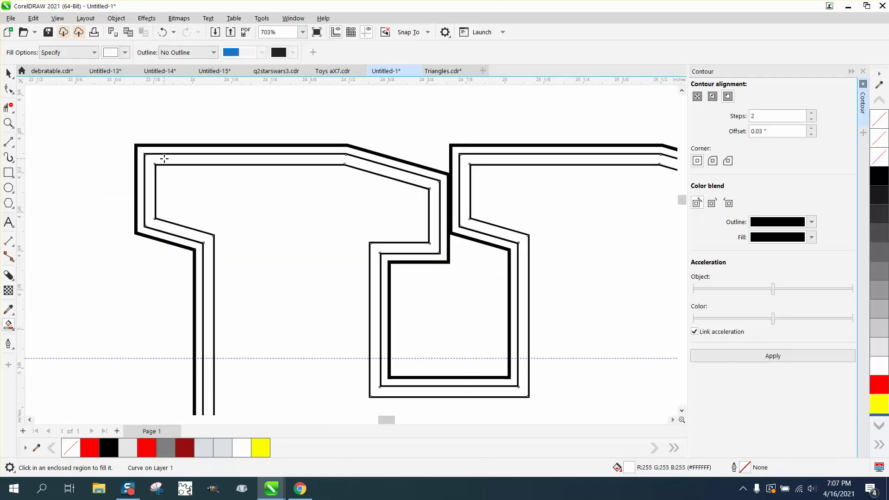
pyautogui.click(125, 52)
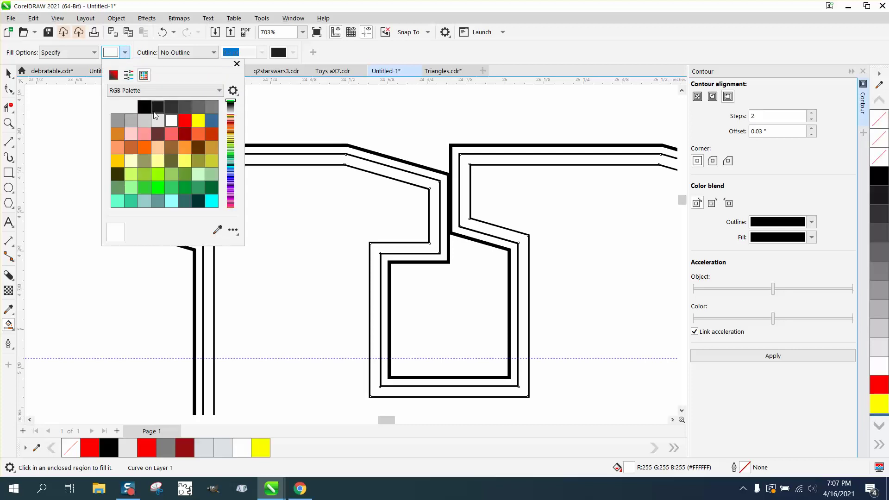
pyautogui.click(149, 109)
pyautogui.click(258, 152)
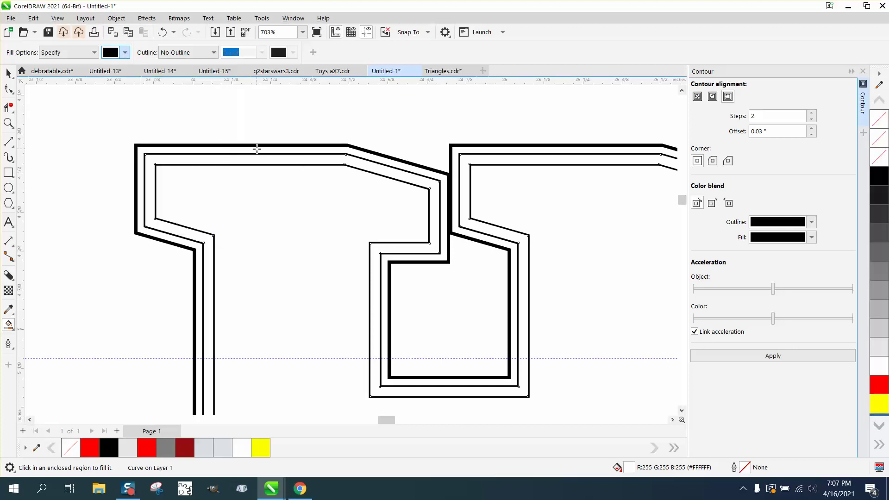
pyautogui.scroll(-6, 259, 152)
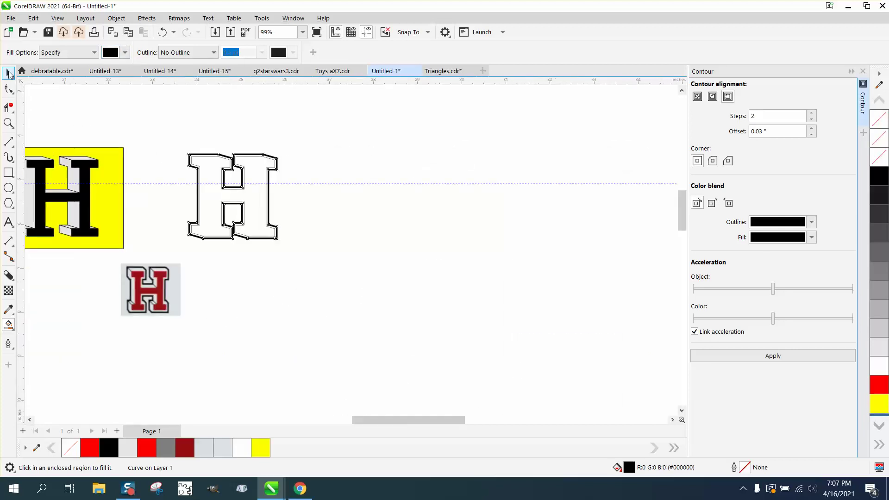
# Undo the outline H moves and select the H group in the yellow box.
pyautogui.click(9, 73)
pyautogui.scroll(-1, 473, 247)
pyautogui.hotkey('ctrl', 'z')
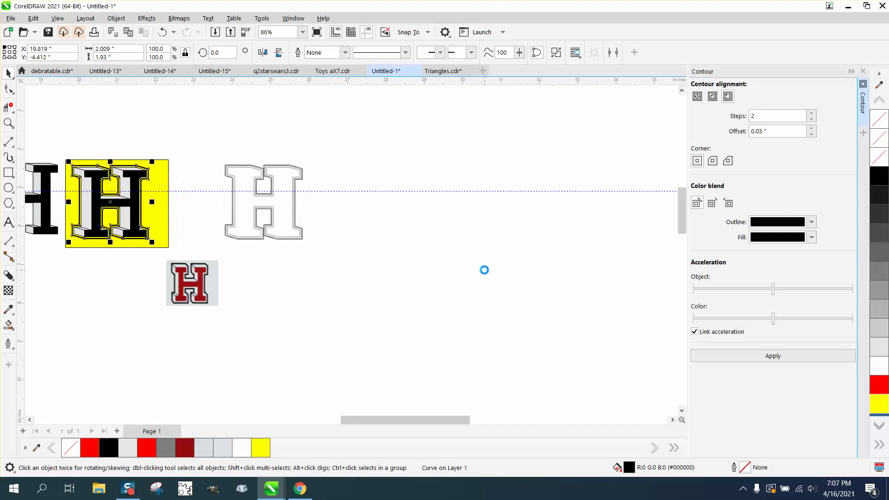
pyautogui.click(237, 167)
pyautogui.click(250, 169)
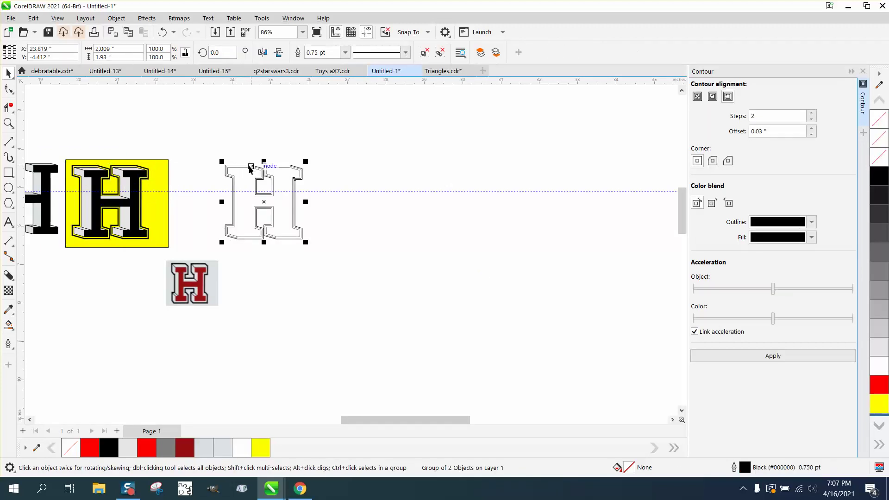
pyautogui.hotkey('ctrl', 'z')
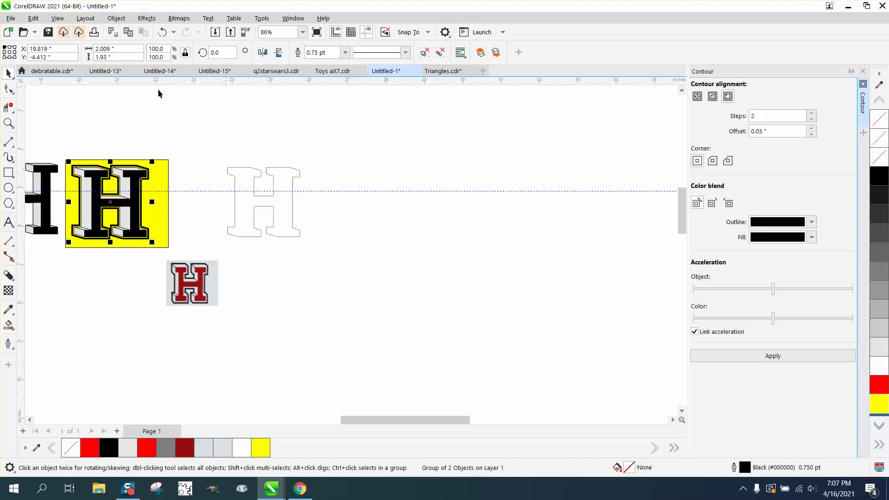
# Break the contour apart with Ctrl+K, turning the middle ring white.
pyautogui.click(9, 123)
pyautogui.moveTo(85, 145); pyautogui.dragTo(187, 237)
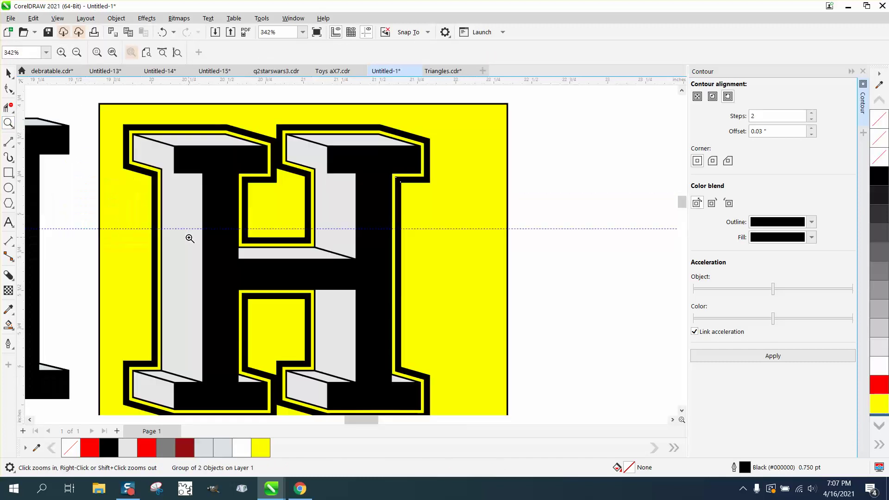
pyautogui.click(9, 73)
pyautogui.scroll(-2, 306, 166)
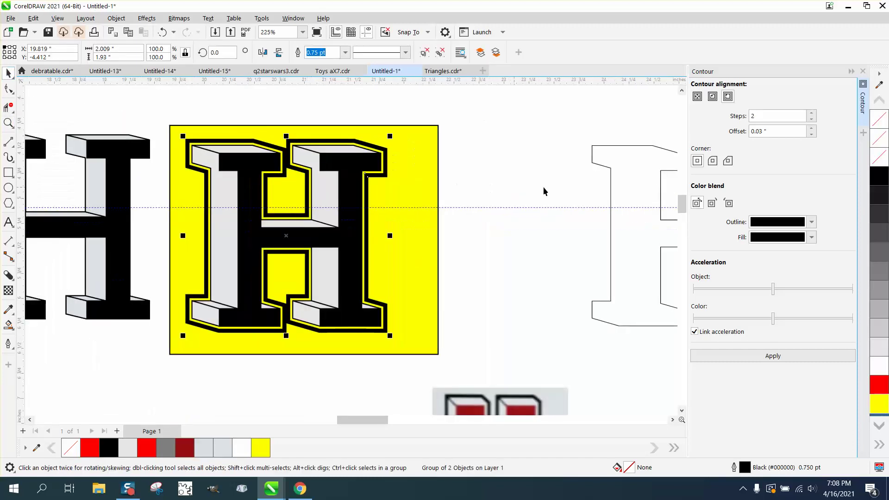
pyautogui.hotkey('ctrl', 'k')
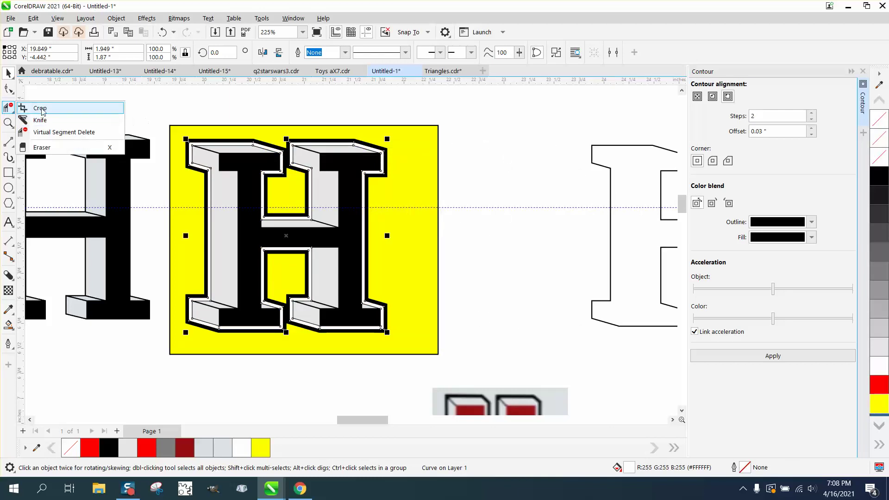
# Zoom in closely and select the contoured H curve in the yellow box.
pyautogui.click(8, 123)
pyautogui.moveTo(191, 128); pyautogui.dragTo(404, 318)
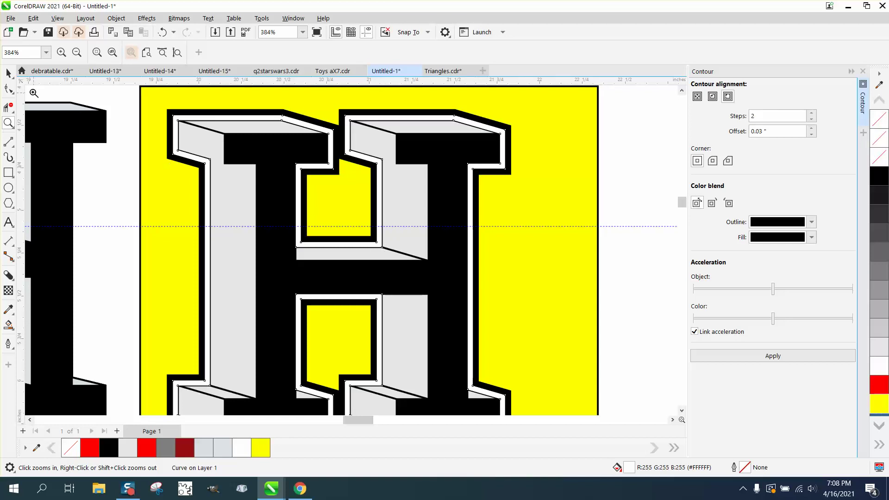
pyautogui.press('space')
pyautogui.click(540, 129)
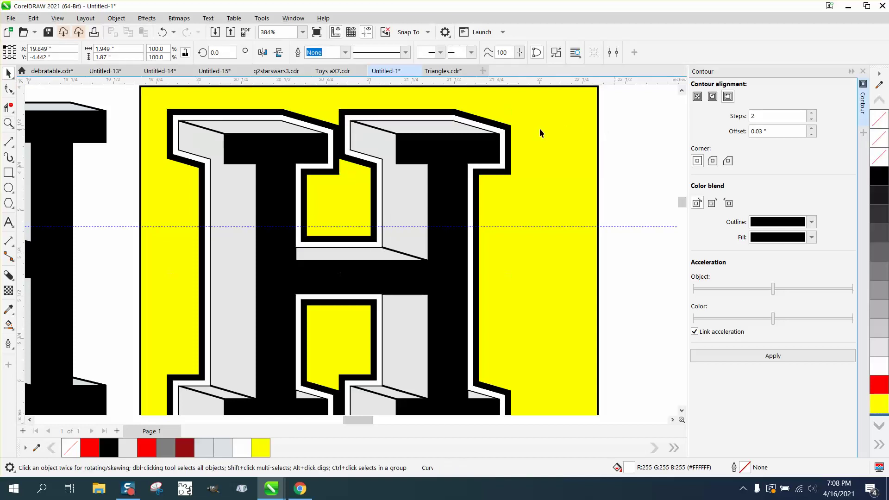
pyautogui.click(483, 132)
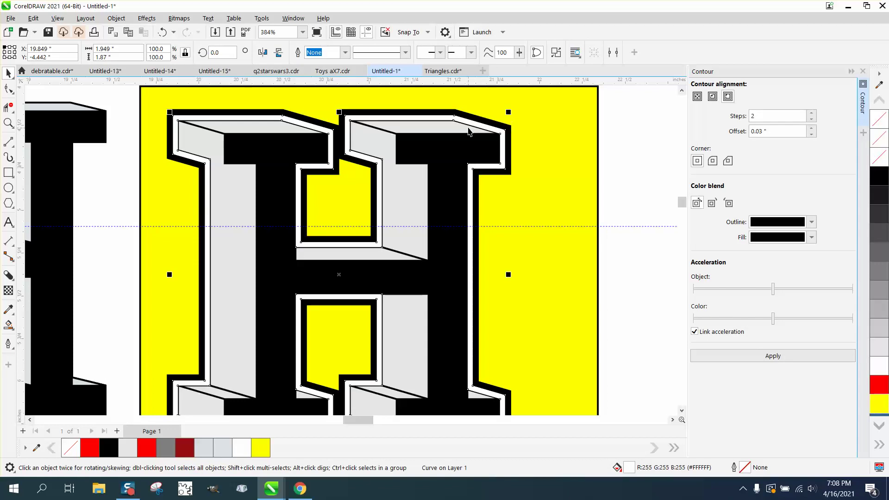
pyautogui.scroll(-2, 468, 132)
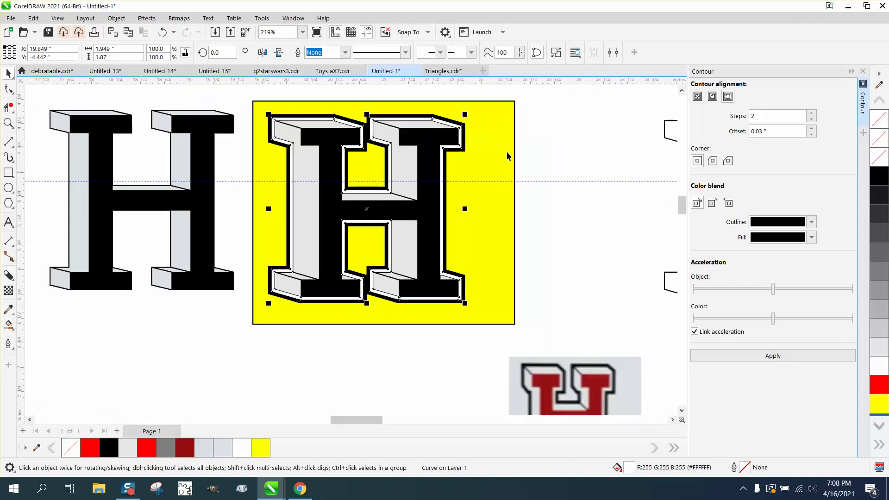
pyautogui.scroll(-2, 507, 152)
# Delete then restore the outline H at right, and undo the contour rings around the H.
pyautogui.click(631, 152)
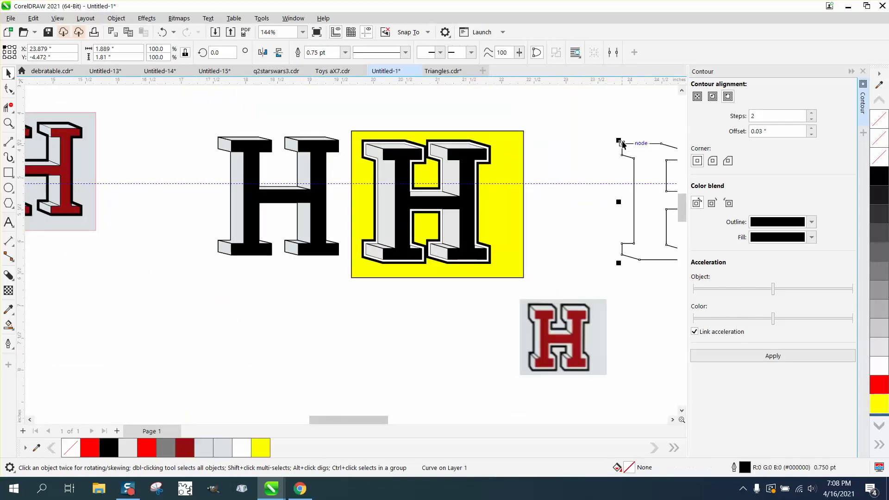
pyautogui.press('Delete')
pyautogui.click(490, 159)
pyautogui.hotkey('ctrl', 'z')
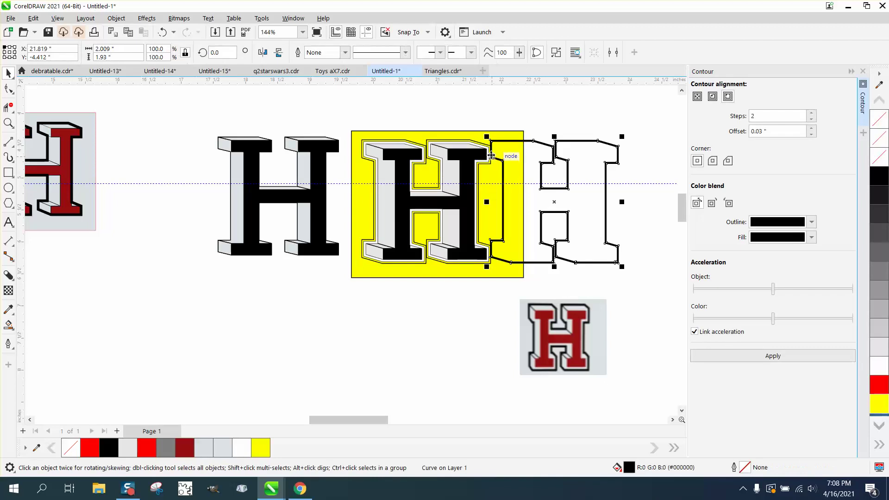
pyautogui.hotkey('ctrl', 'z')
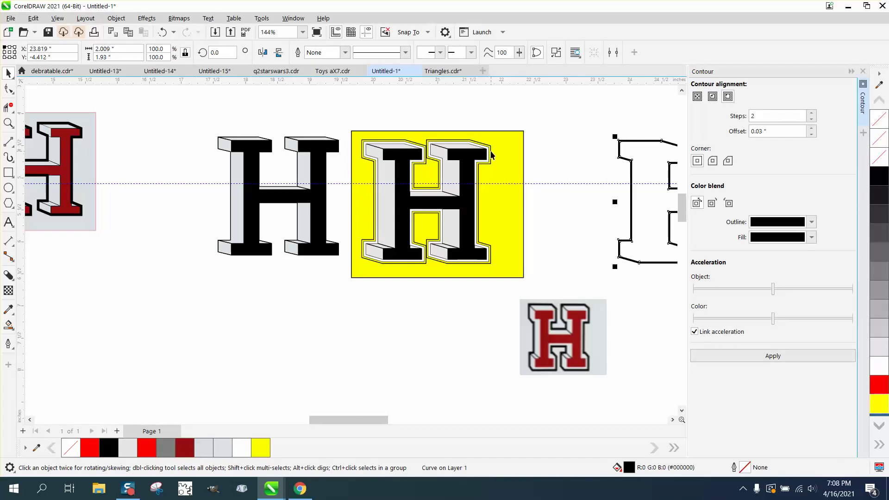
pyautogui.hotkey('ctrl', 'z')
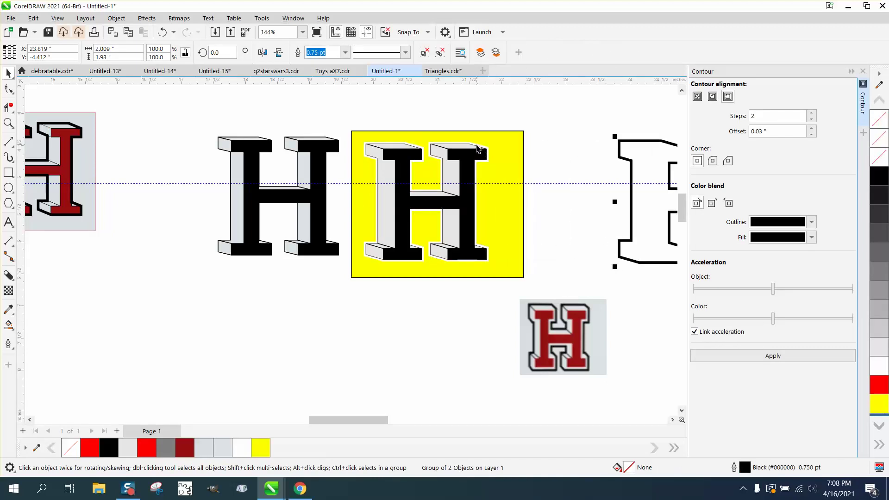
# Close the Contour docker and give the yellow-box H curve a black outline.
pyautogui.click(478, 148)
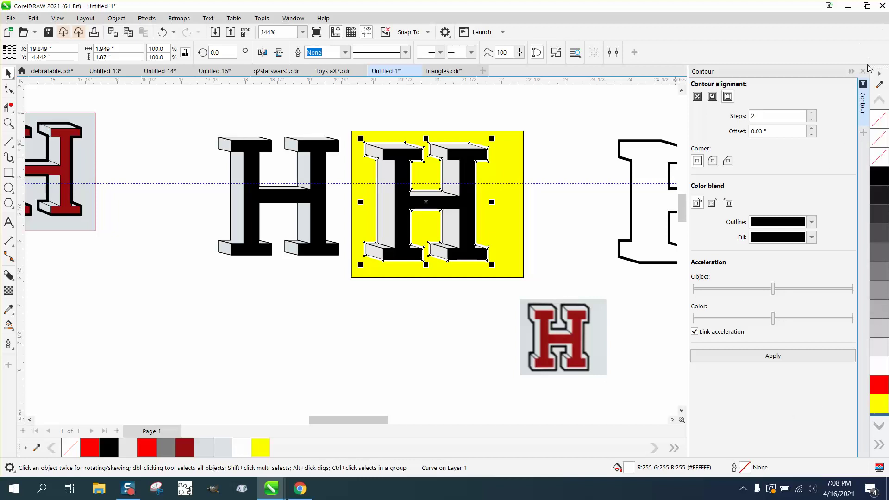
pyautogui.click(862, 71)
pyautogui.rightClick(881, 177)
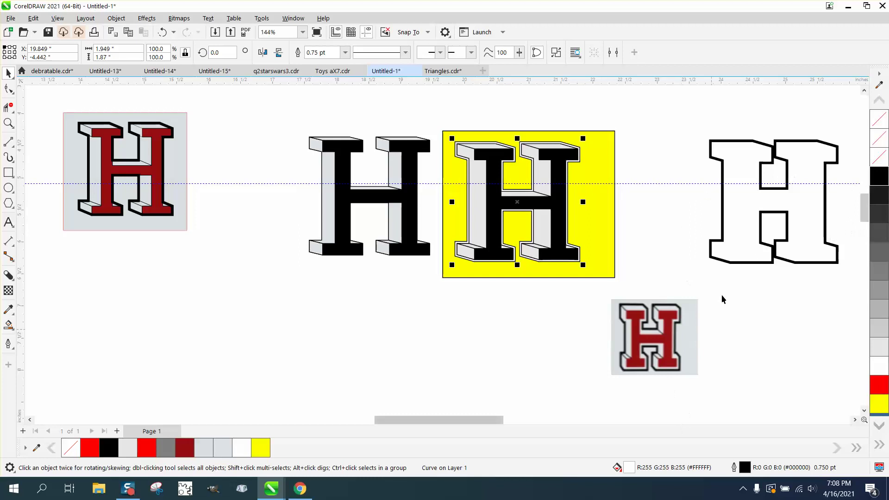
# Duplicate the outline H, clear the duplicate's outline colour, and snap the outline H over the yellow-box H.
pyautogui.click(731, 262)
pyautogui.hotkey('ctrl', 'd')
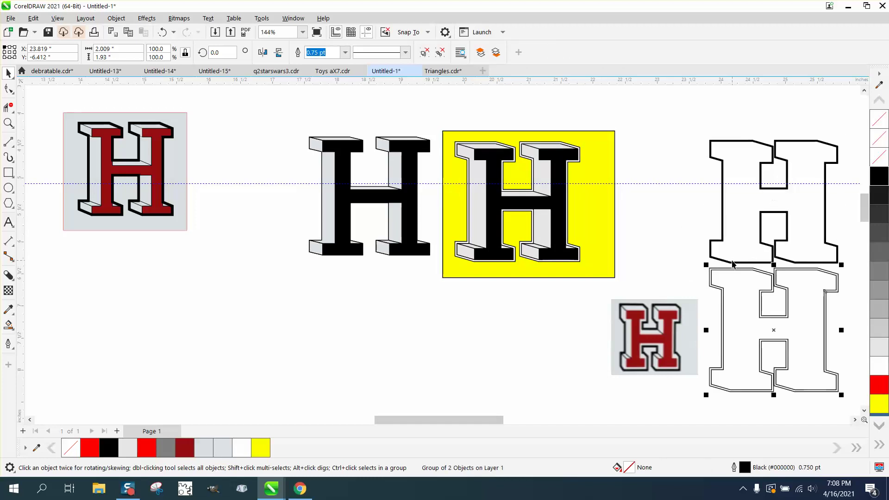
pyautogui.hotkey('ctrl', 'z')
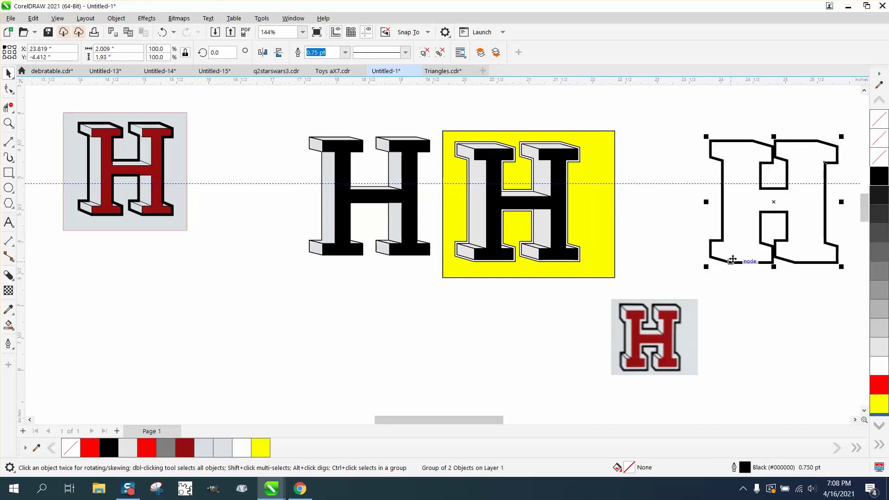
pyautogui.hotkey('ctrl', 'd')
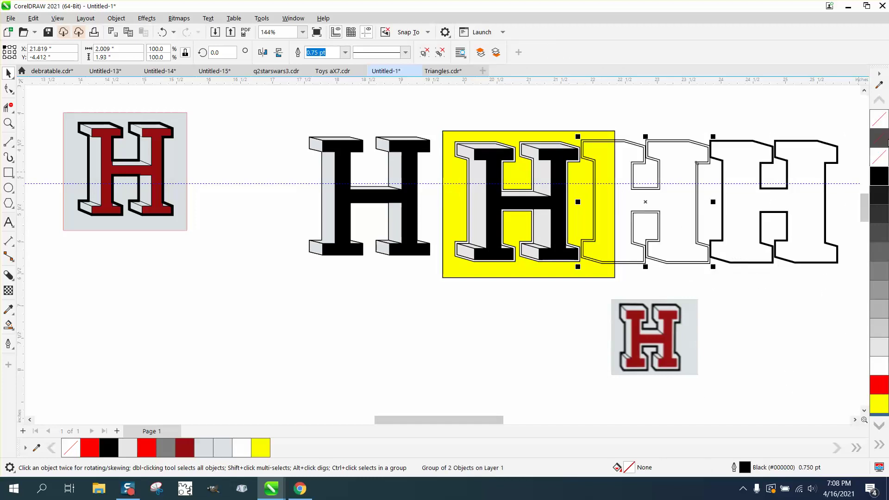
pyautogui.rightClick(884, 158)
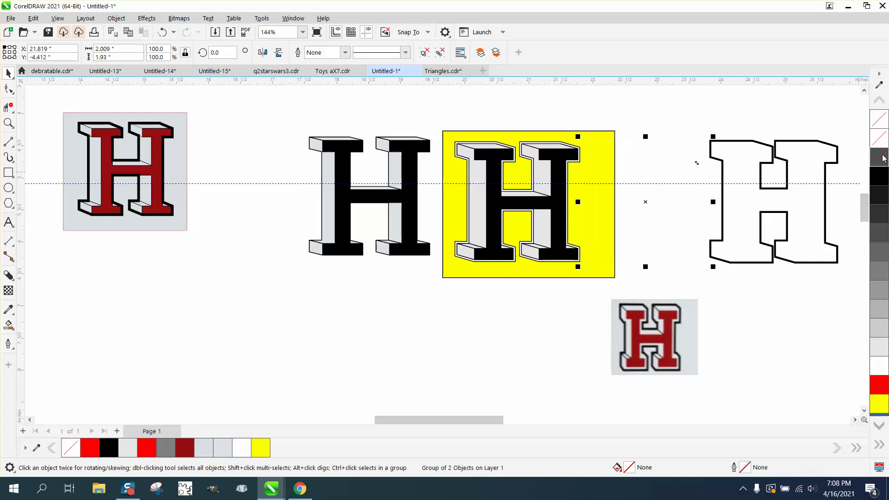
pyautogui.press('Tab')
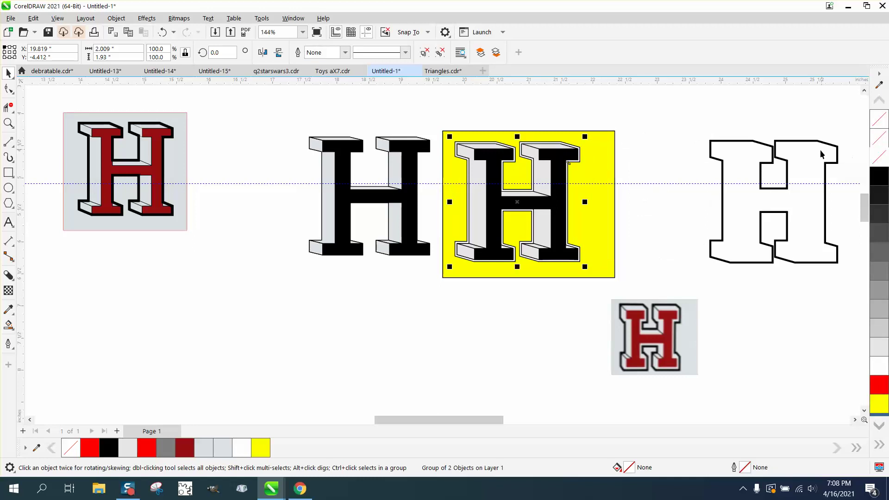
pyautogui.click(773, 191)
pyautogui.moveTo(773, 191); pyautogui.dragTo(517, 191)
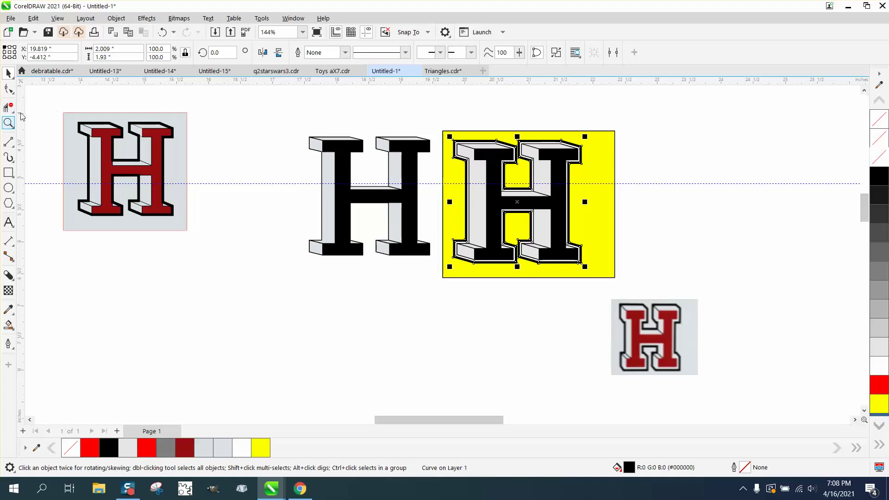
pyautogui.click(8, 123)
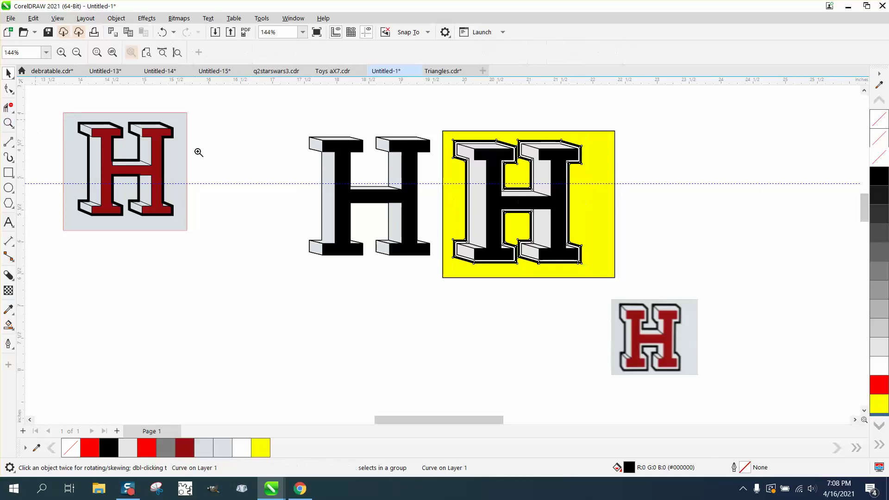
pyautogui.moveTo(425, 137); pyautogui.dragTo(599, 218)
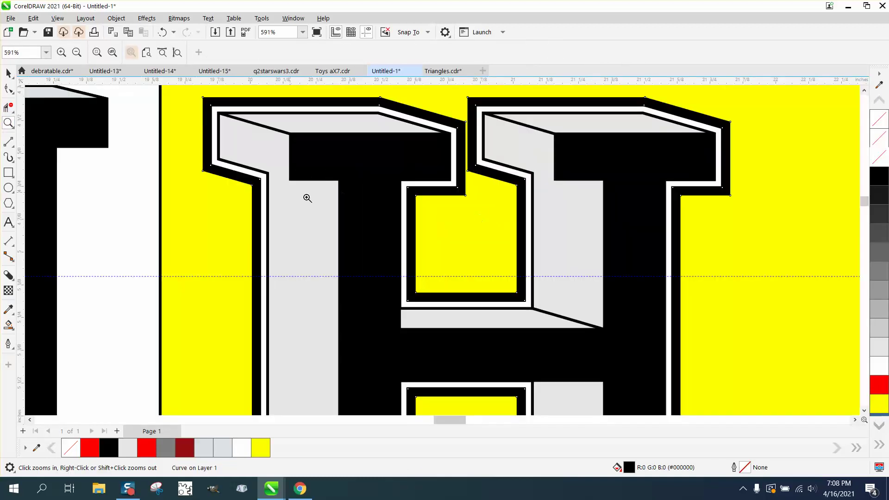
pyautogui.scroll(-3, 250, 169)
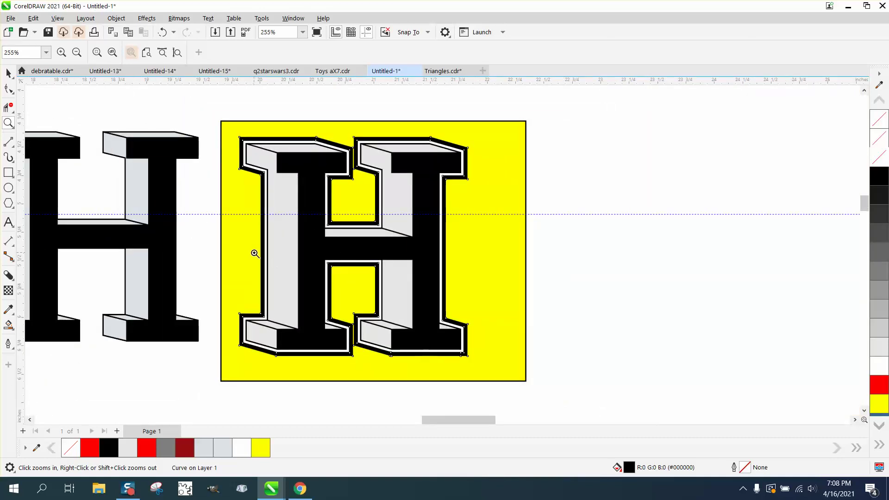
pyautogui.rightClick(318, 244)
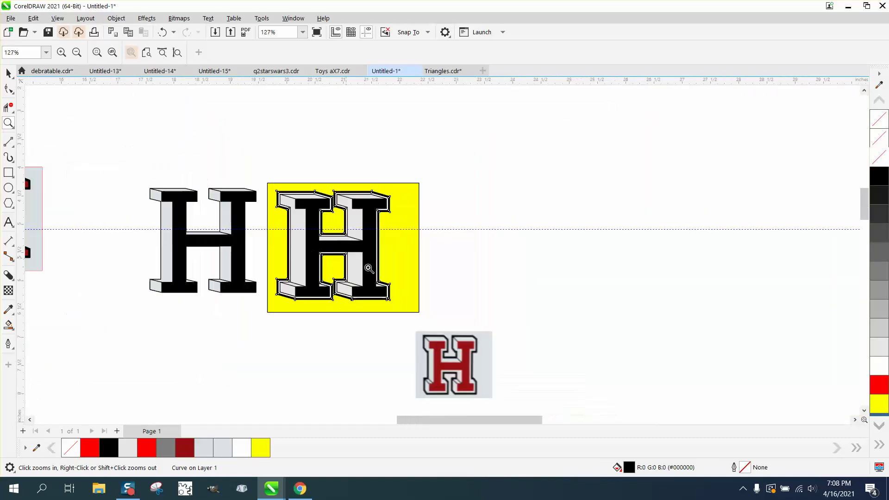
pyautogui.moveTo(445, 353); pyautogui.dragTo(452, 246)
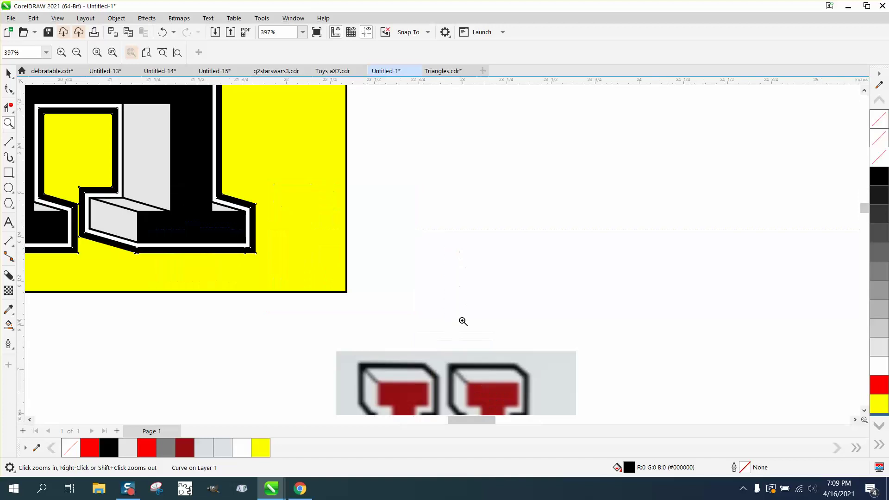
pyautogui.scroll(-4, 429, 310)
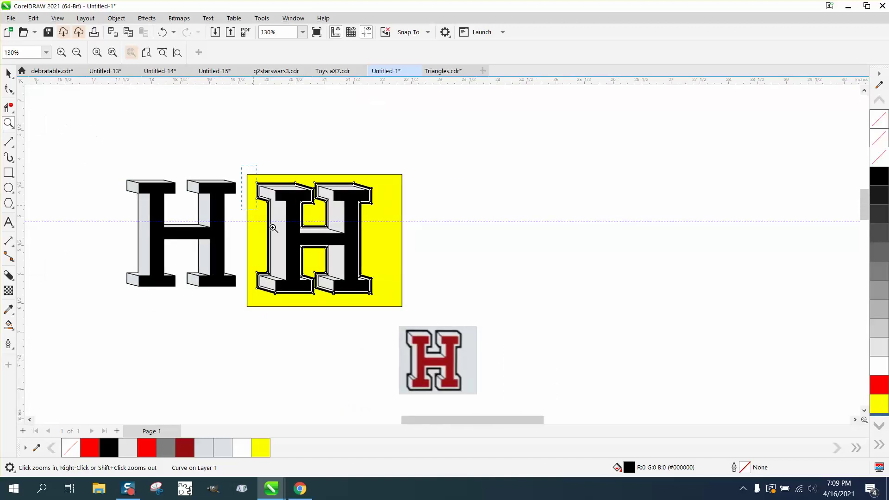
pyautogui.hotkey('shift', 'F2')
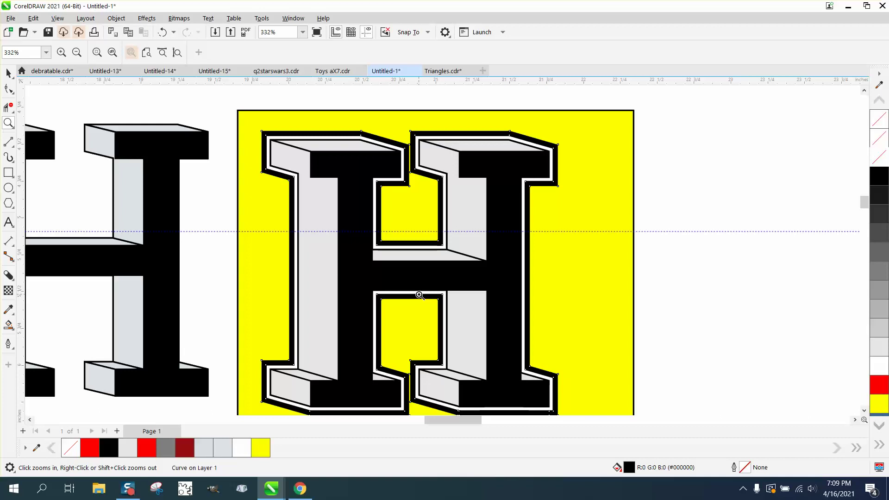
pyautogui.scroll(-1, 419, 295)
pyautogui.scroll(-3, 418, 294)
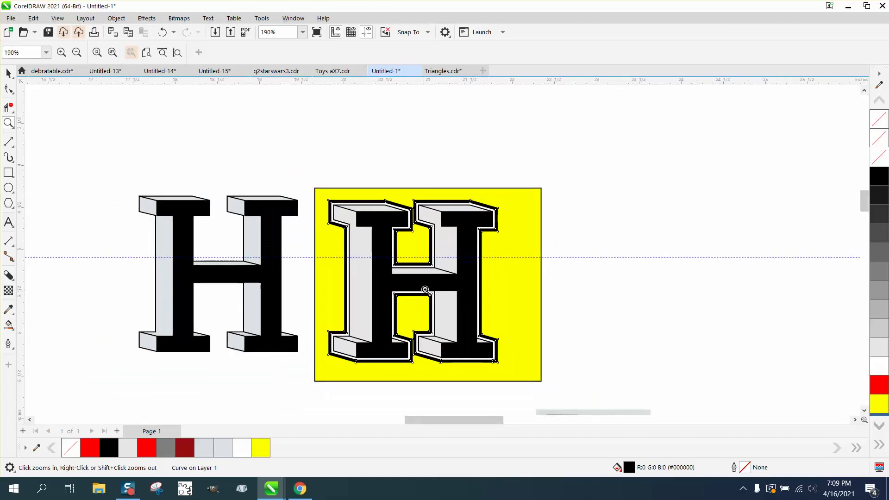